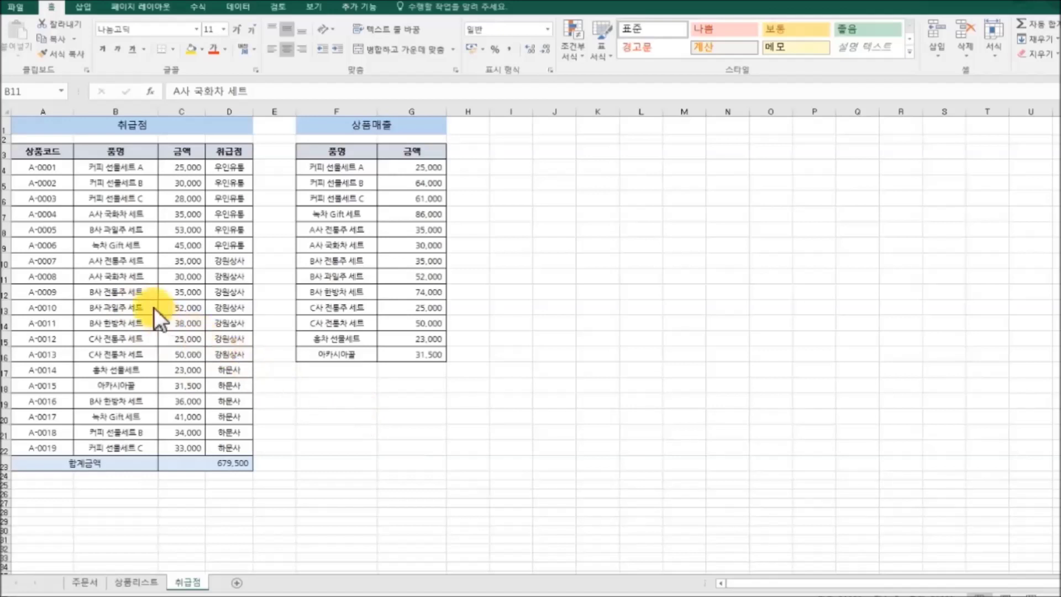
Step: Copy the A사 국화차 세트 name from B11 into F11
click(132, 274)
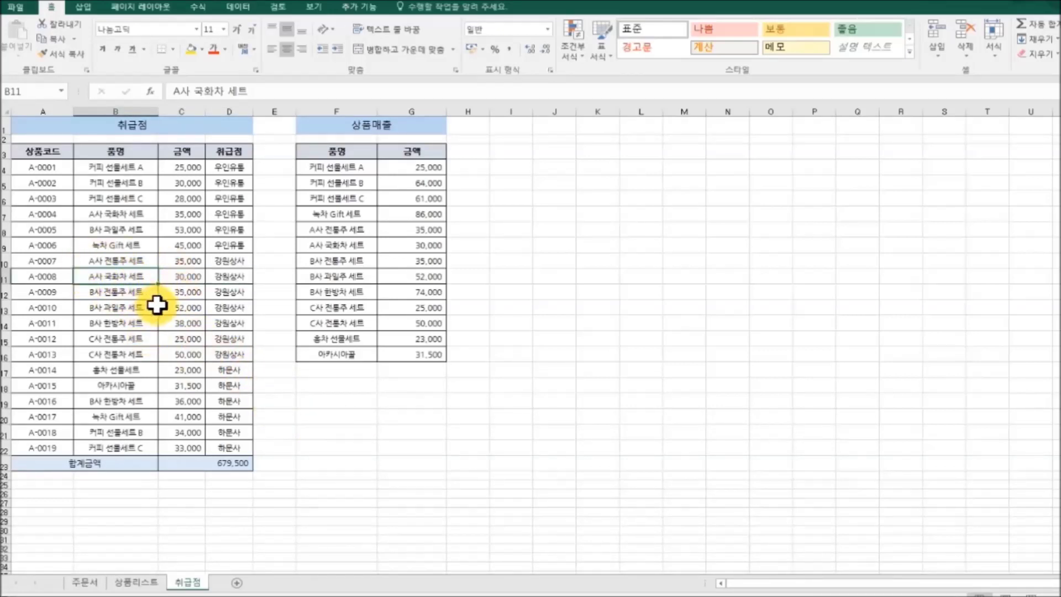
key(ctrl+c)
click(332, 277)
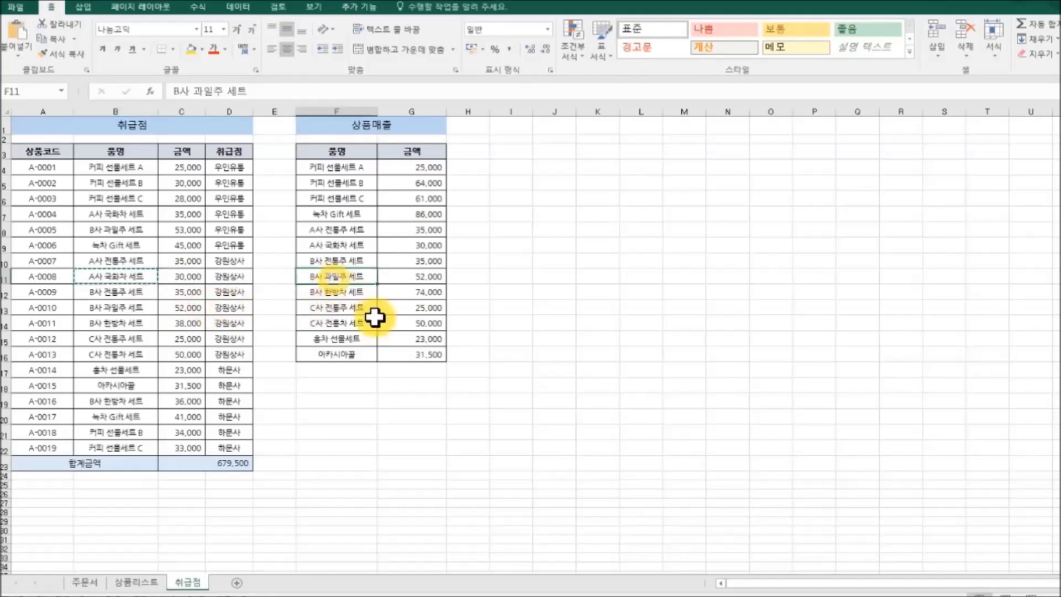
key(ctrl+v)
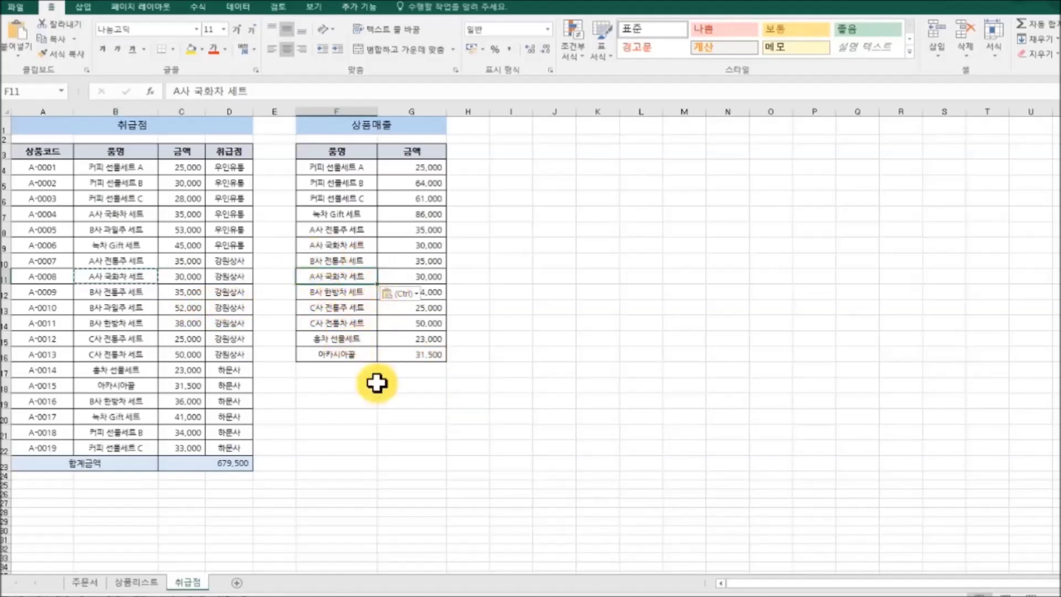
Step: Copy the B사 전통주 세트 name from B12 into F13, then end the copy mode
click(118, 290)
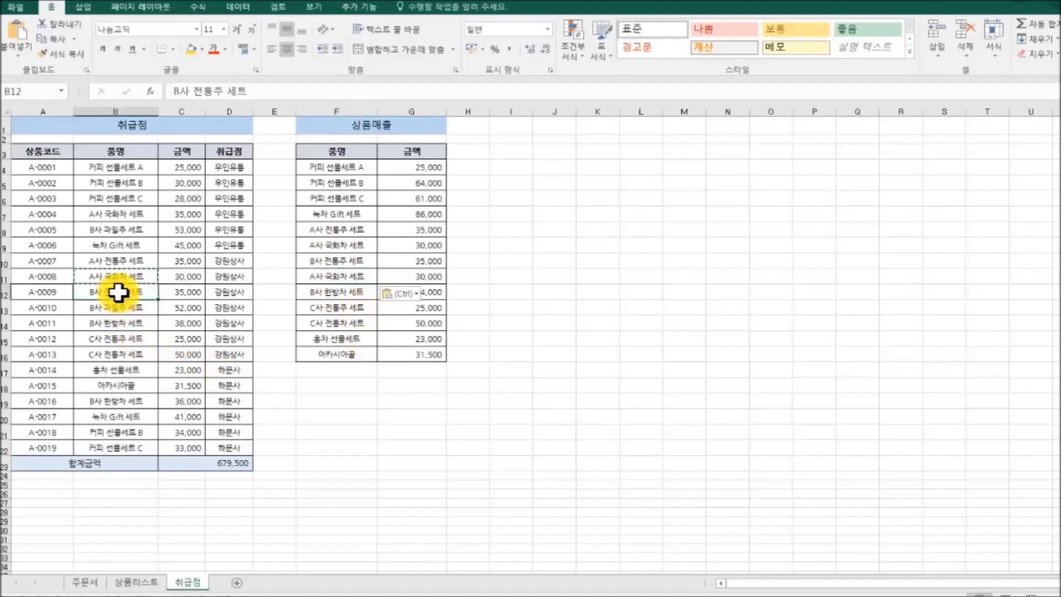
key(ctrl+c)
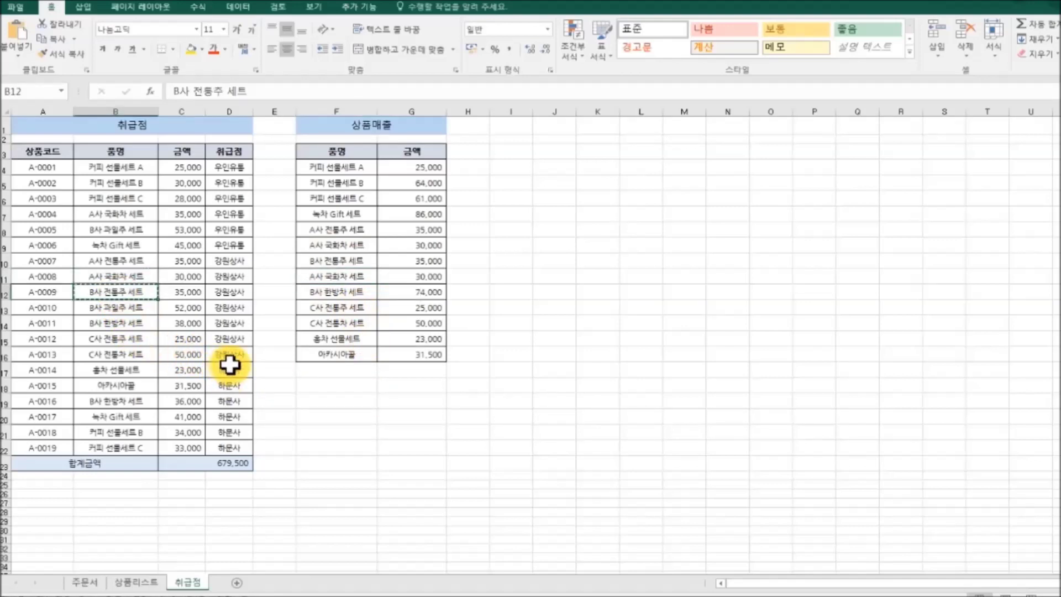
click(327, 307)
key(ctrl+v)
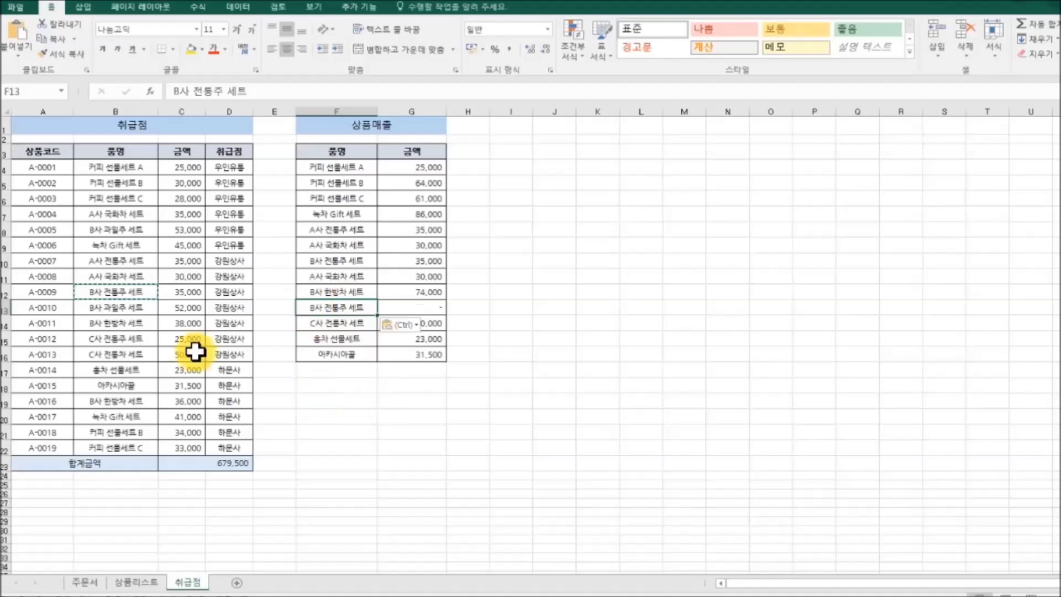
click(131, 293)
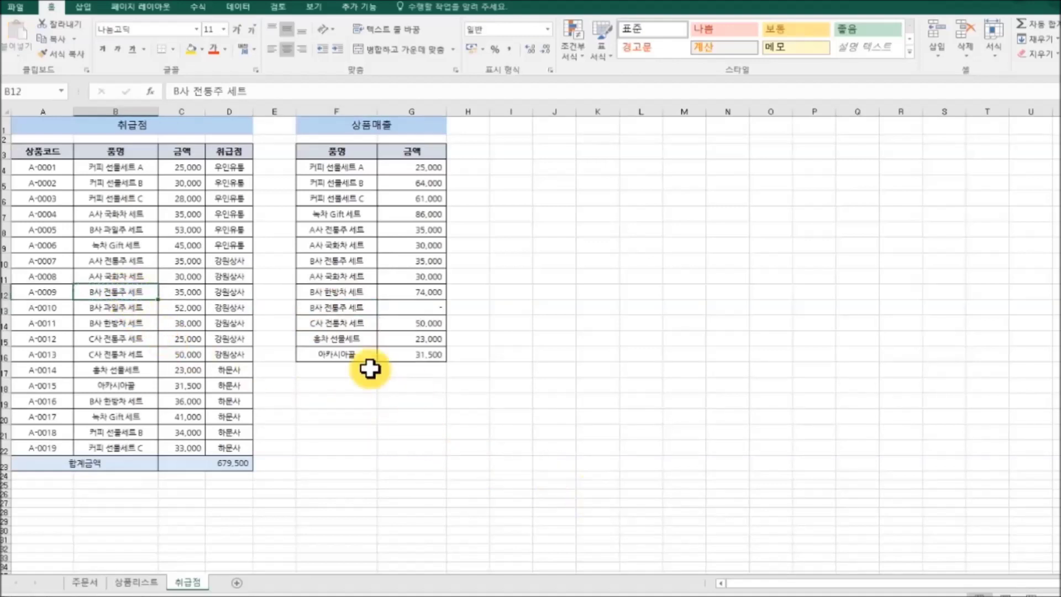
click(596, 451)
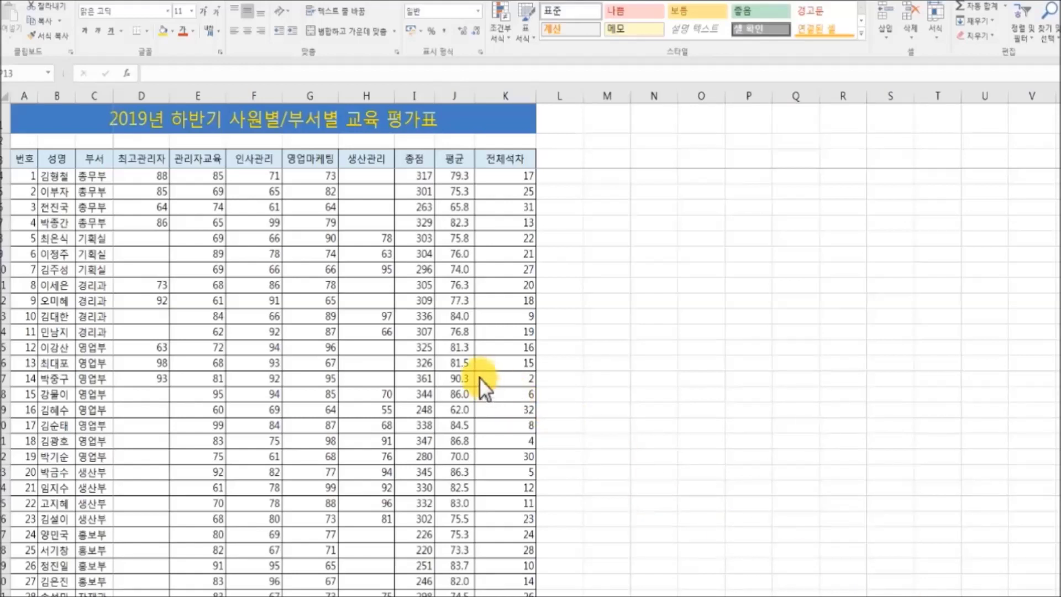
Step: Show the total, average and rank formulas in I4:K4 with Ctrl+`, widening column J
click(414, 174)
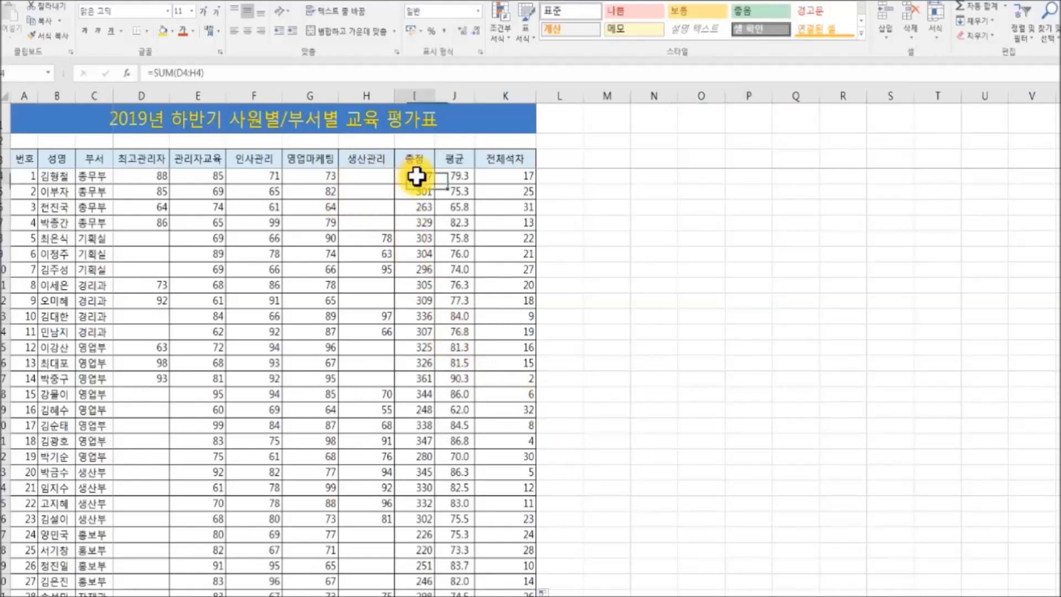
click(457, 175)
click(508, 177)
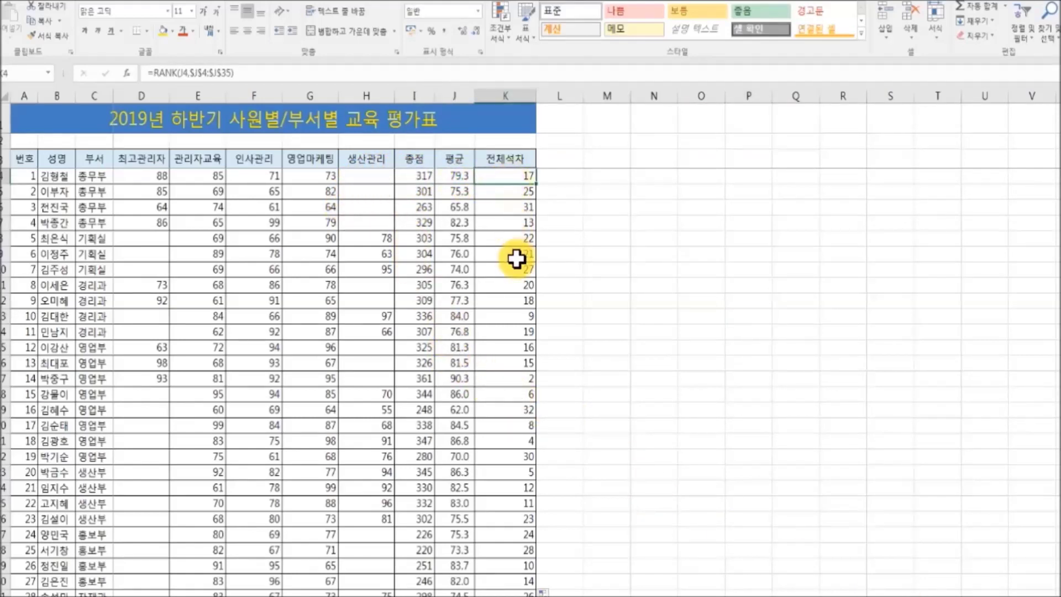
drag(416, 173, 500, 175)
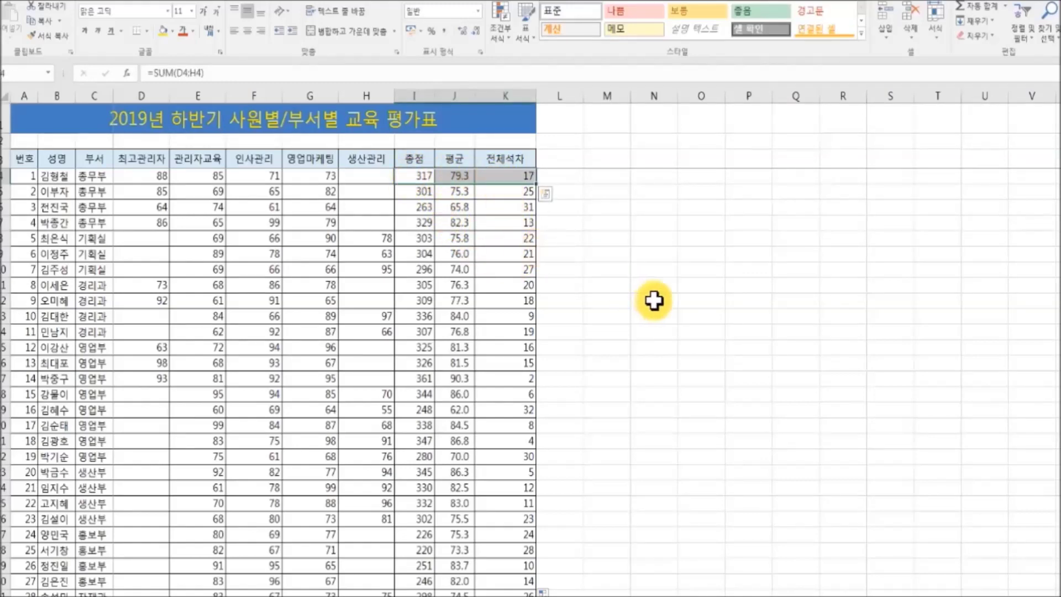
key(ctrl+grave)
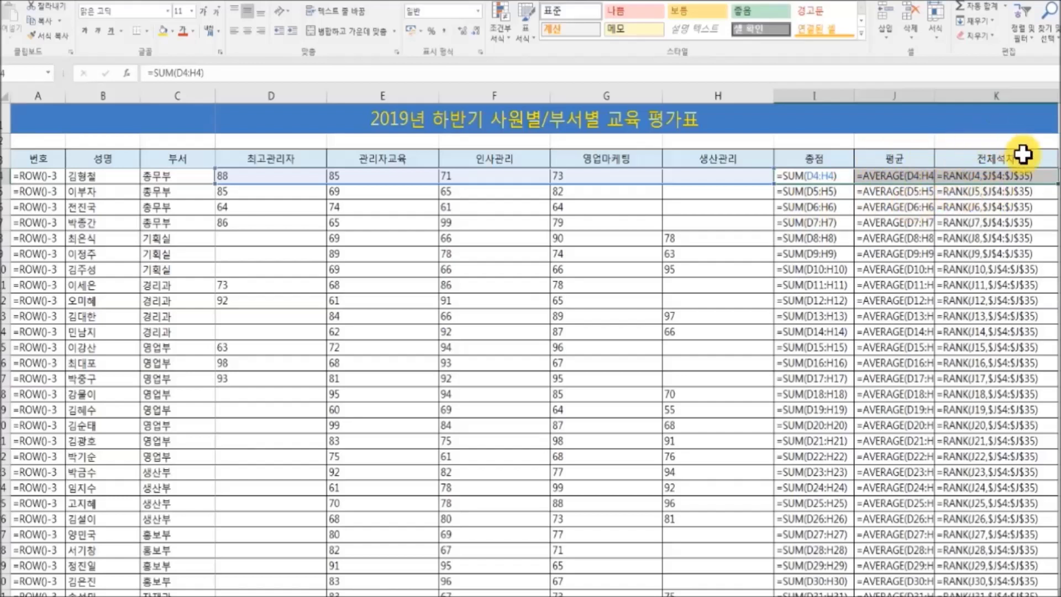
drag(935, 98, 978, 98)
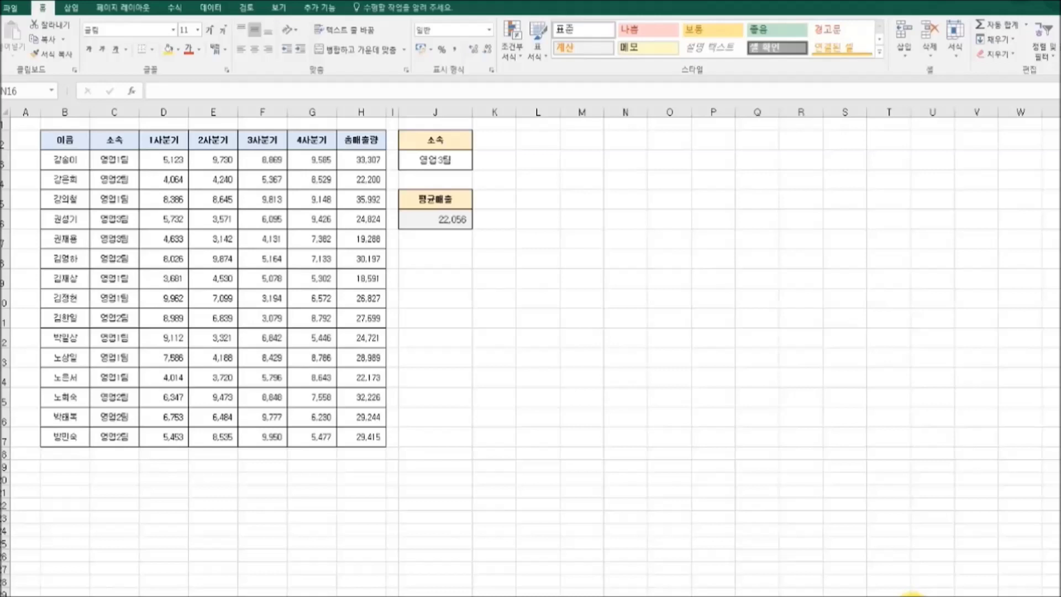
Step: Bring up the Windows task switcher with Alt+Tab
key(alt+Tab)
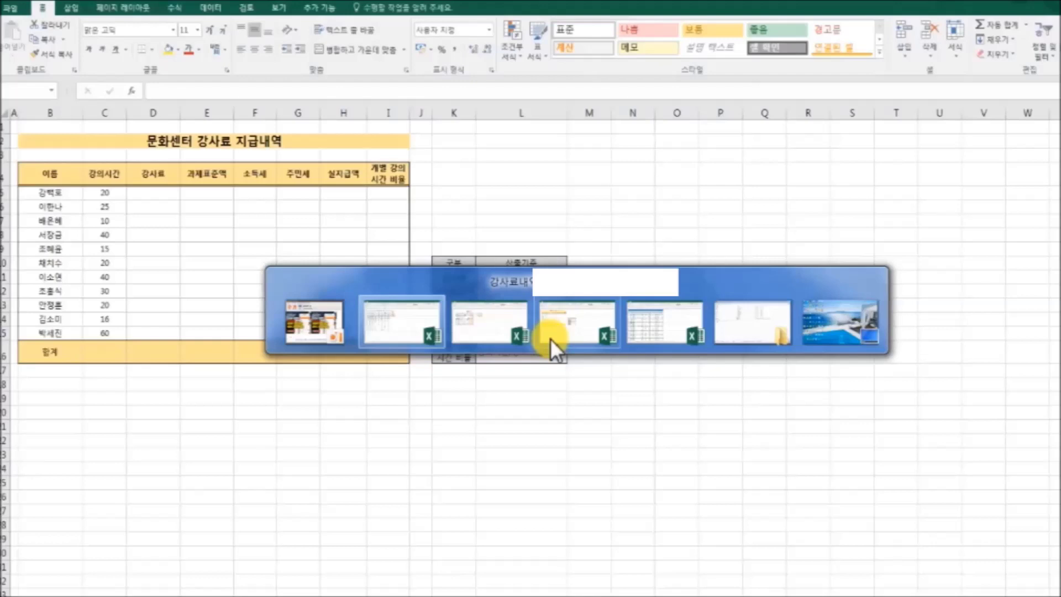
Step: Switch to the DAVERAGE.xls evaluation workbook window
mouse_move(735, 334)
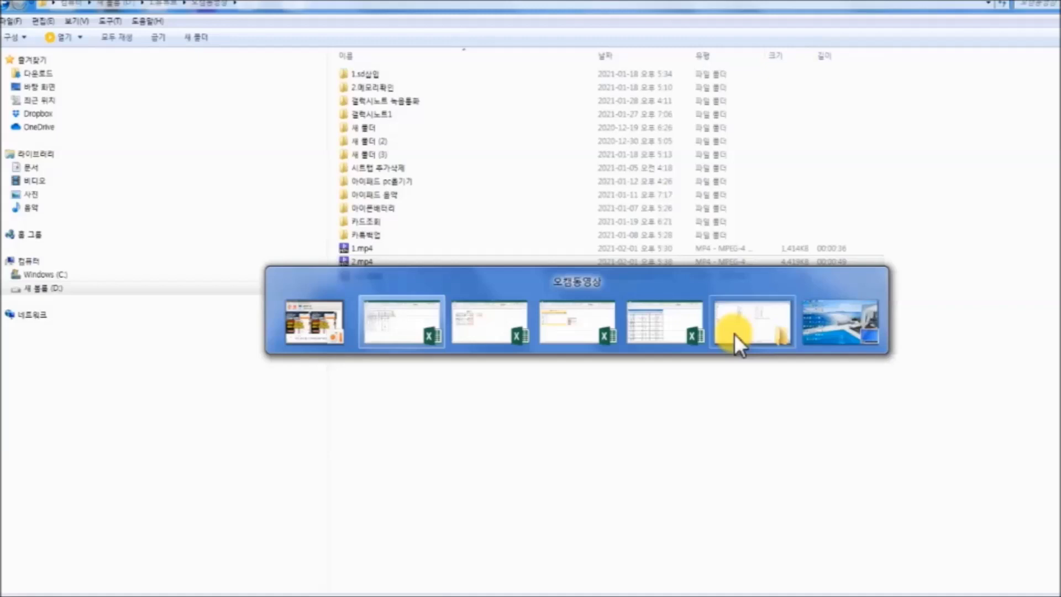
mouse_move(404, 326)
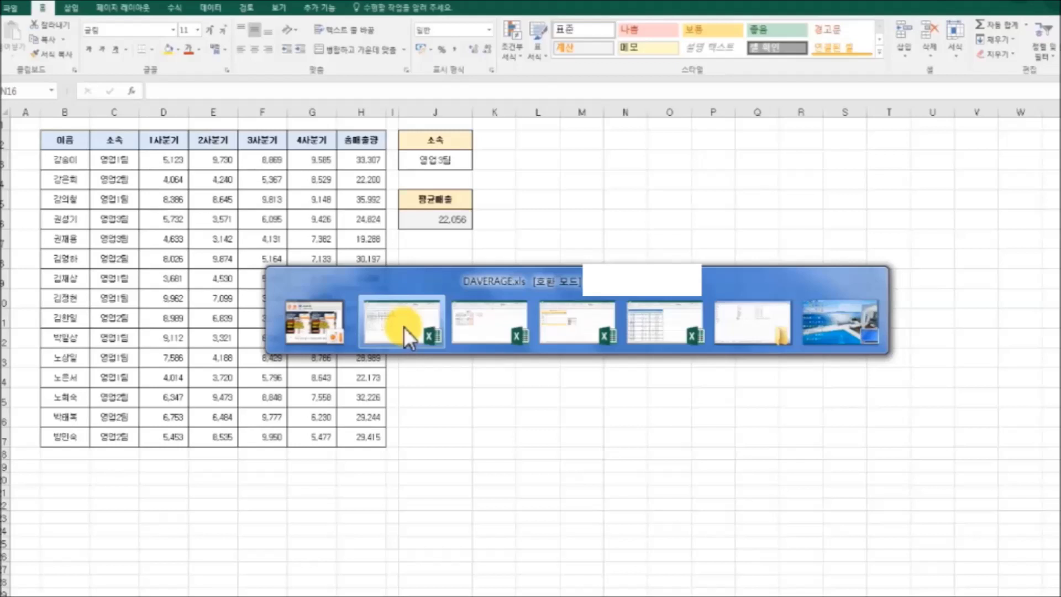
click(404, 327)
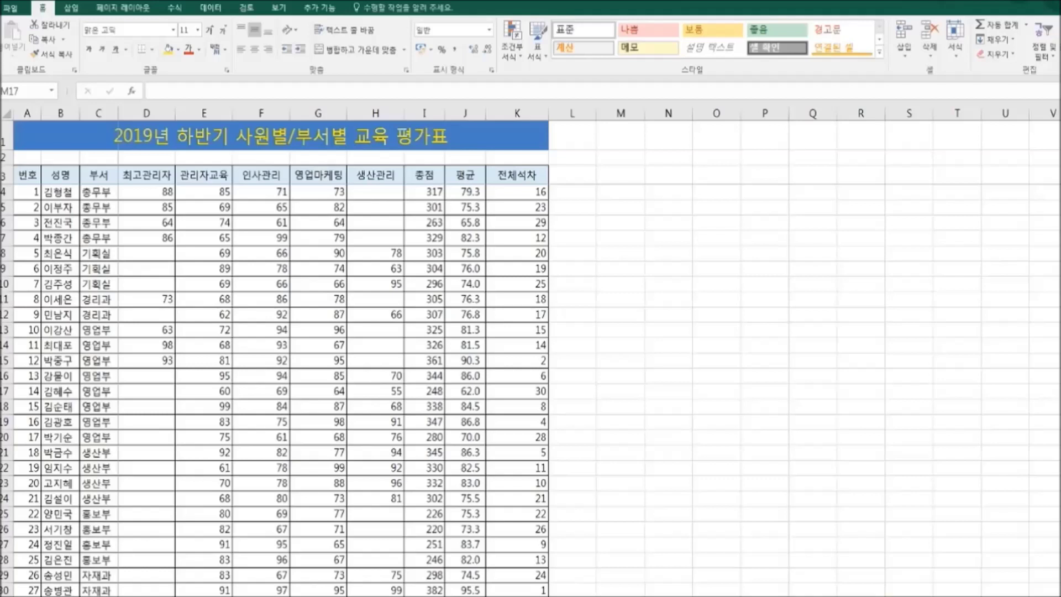
click(10, 315)
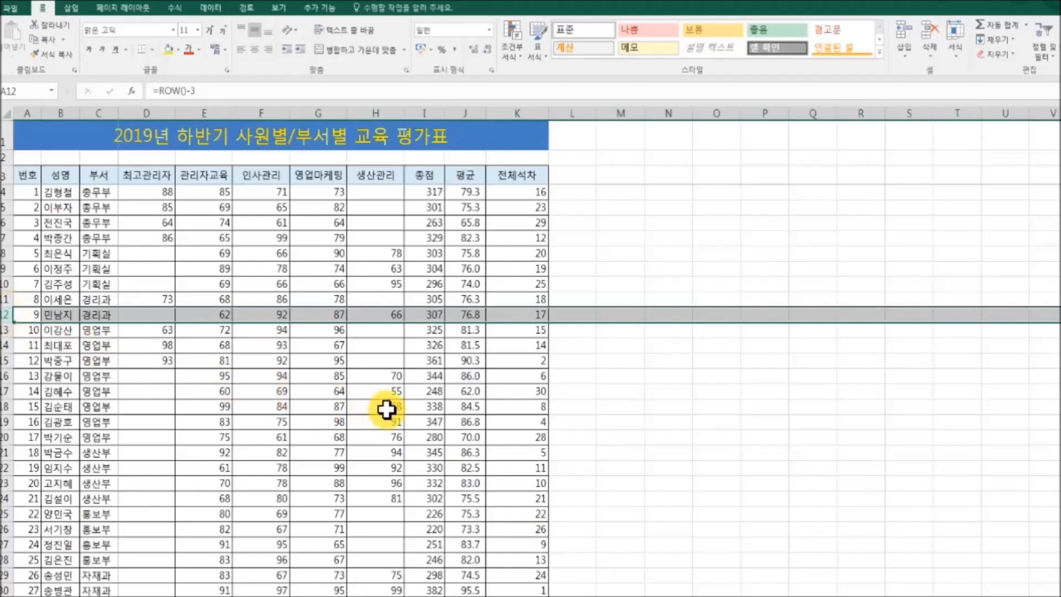
key(ctrl+minus)
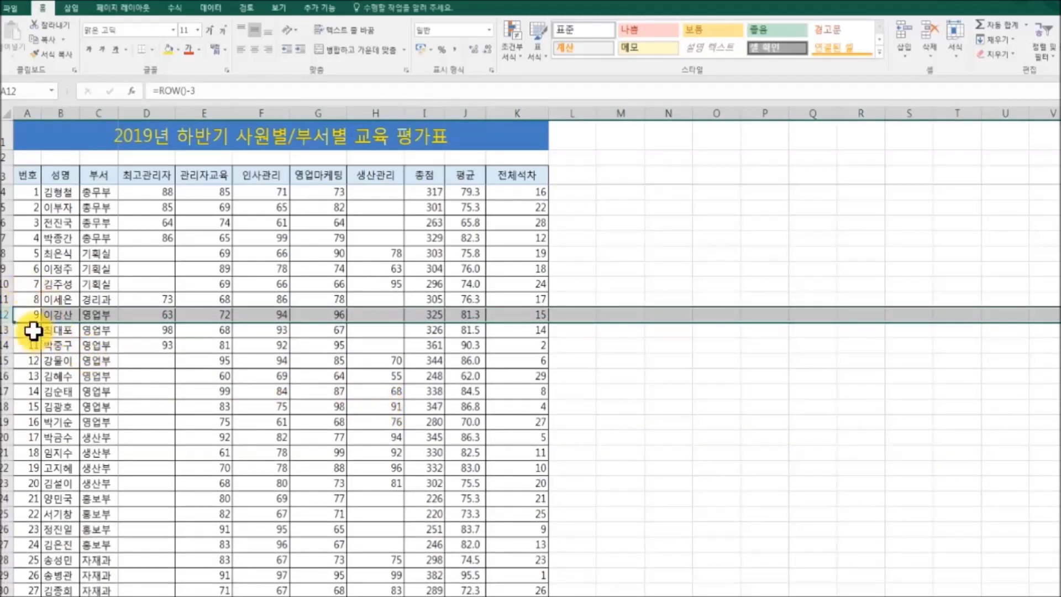
key(ctrl+minus)
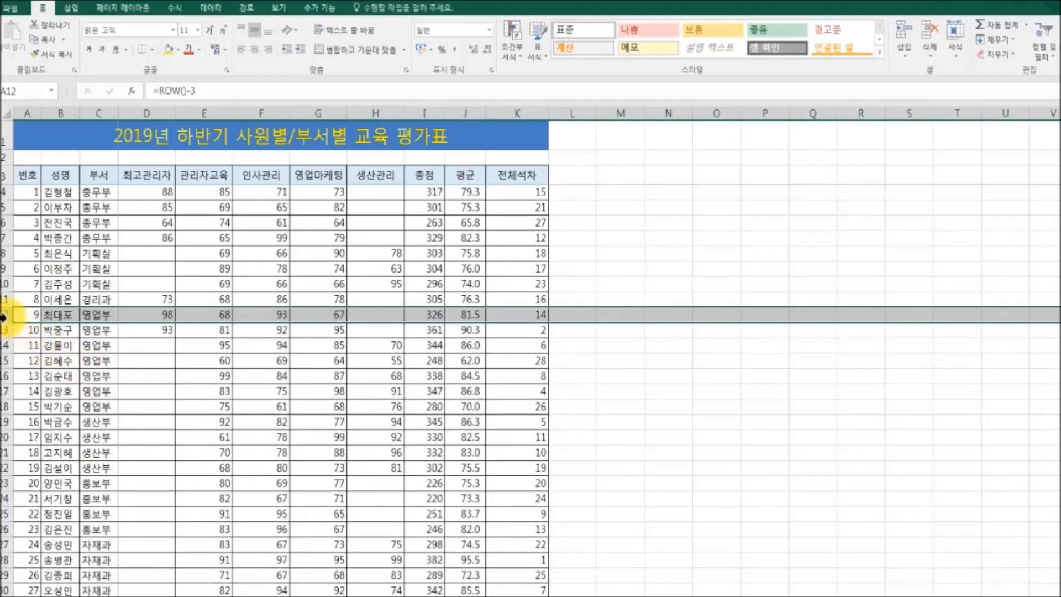
drag(7, 315, 5, 345)
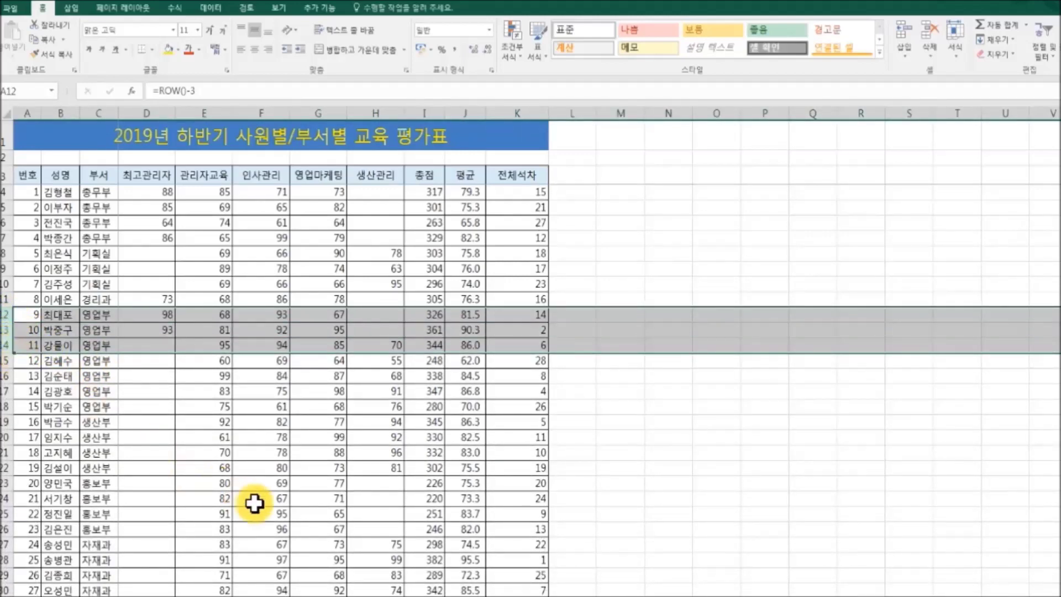
key(ctrl+minus)
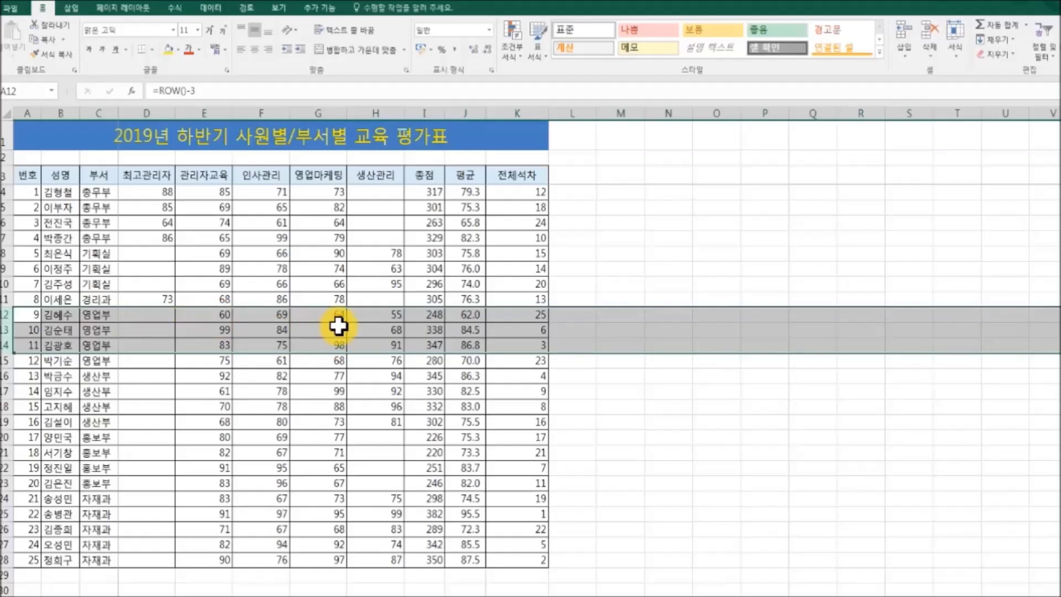
Step: Delete the 영업마케팅 column G
click(327, 112)
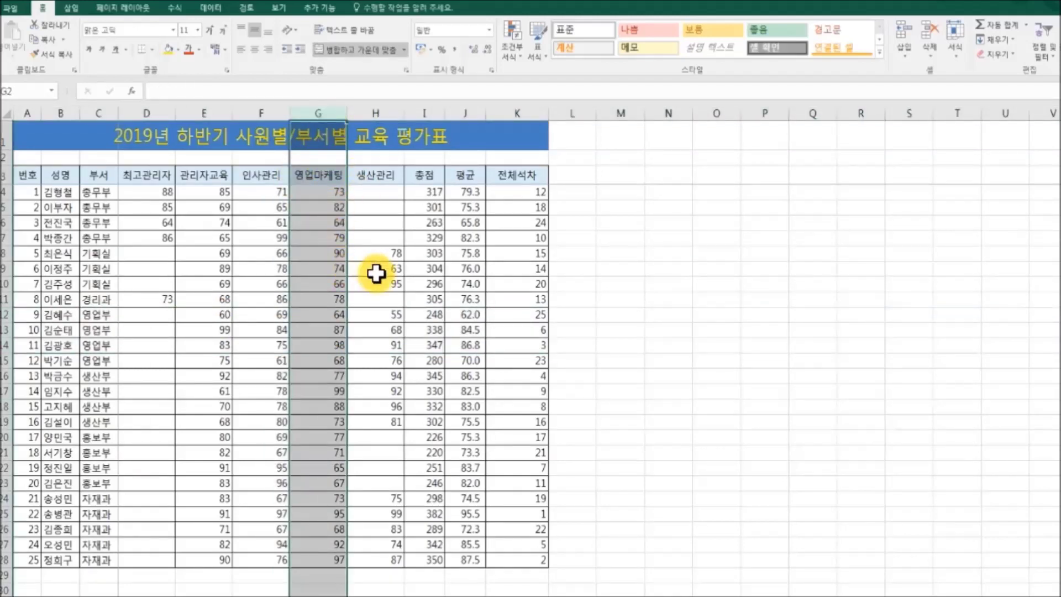
key(ctrl+minus)
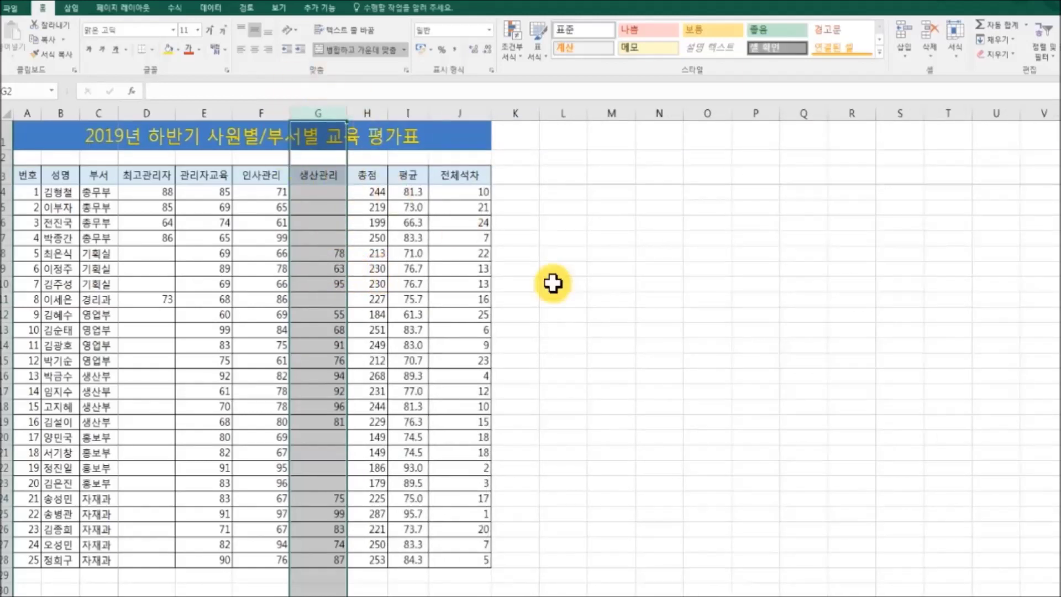
click(672, 376)
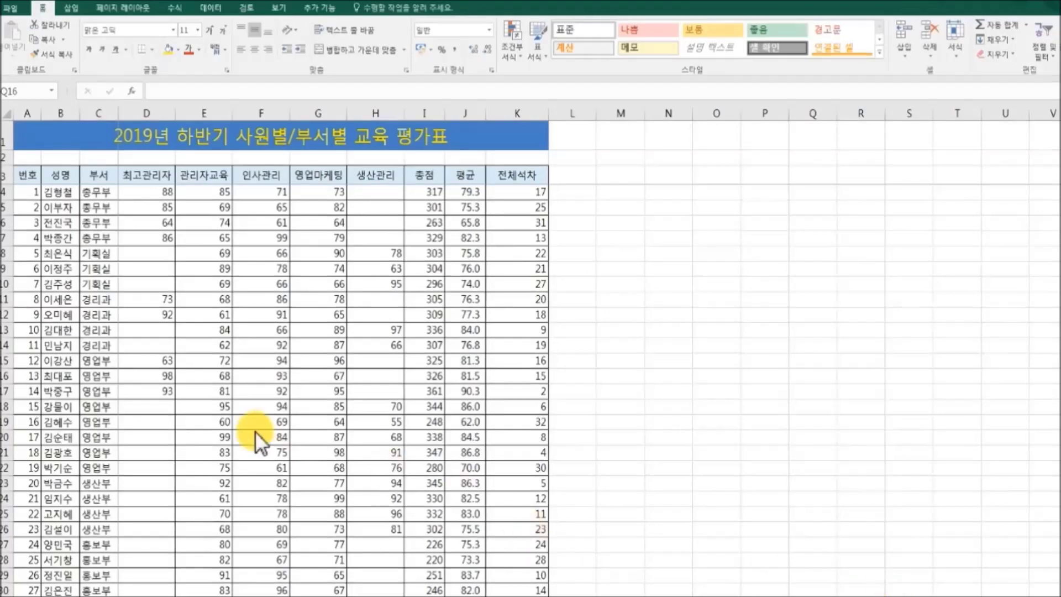
Step: Insert a blank row at row 14 and three blank rows at rows 15–17
click(8, 346)
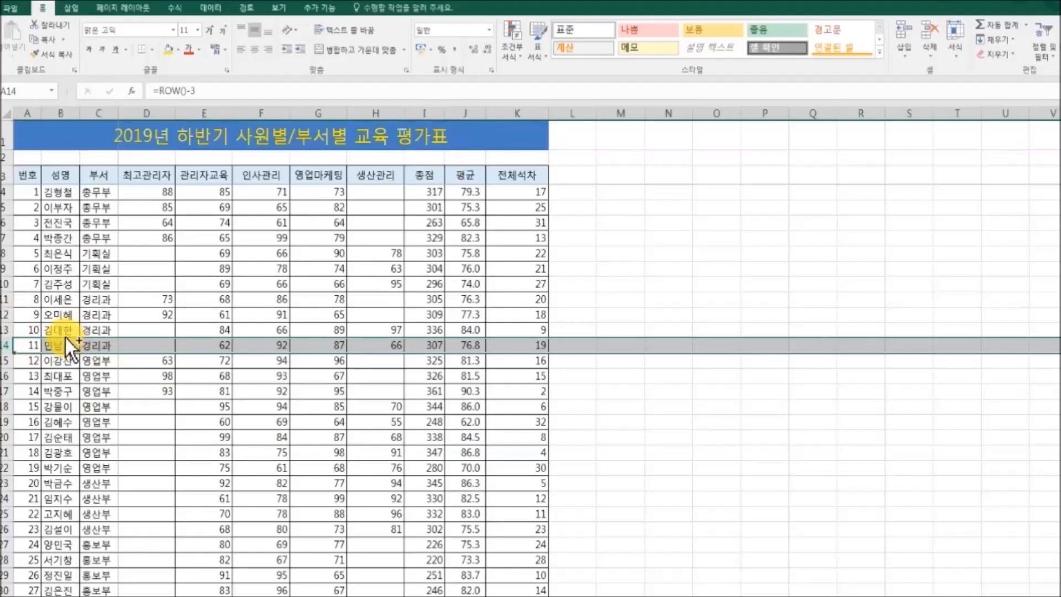
key(ctrl+shift+equal)
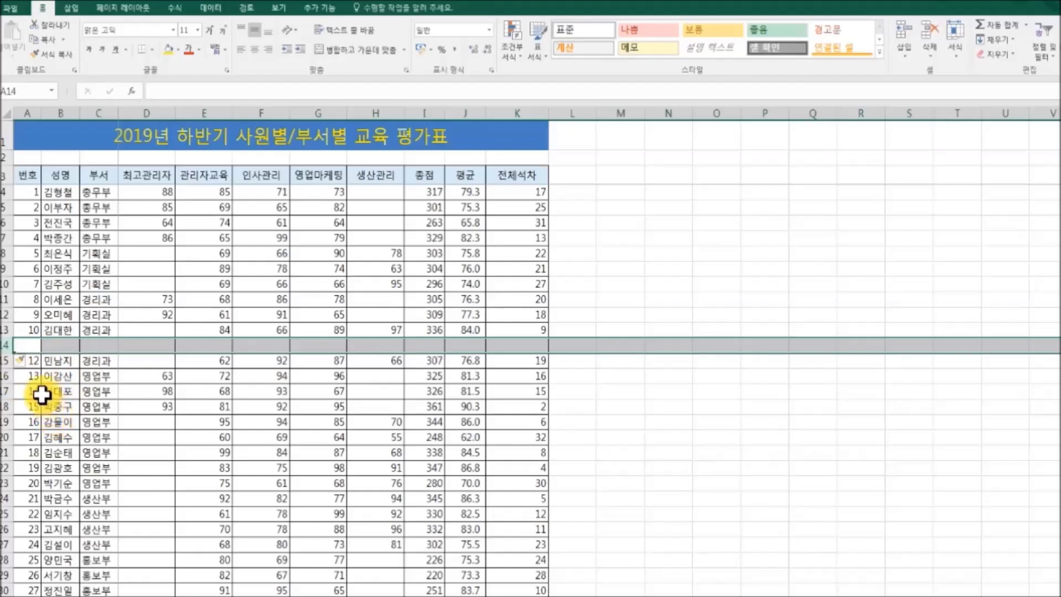
drag(8, 361, 9, 386)
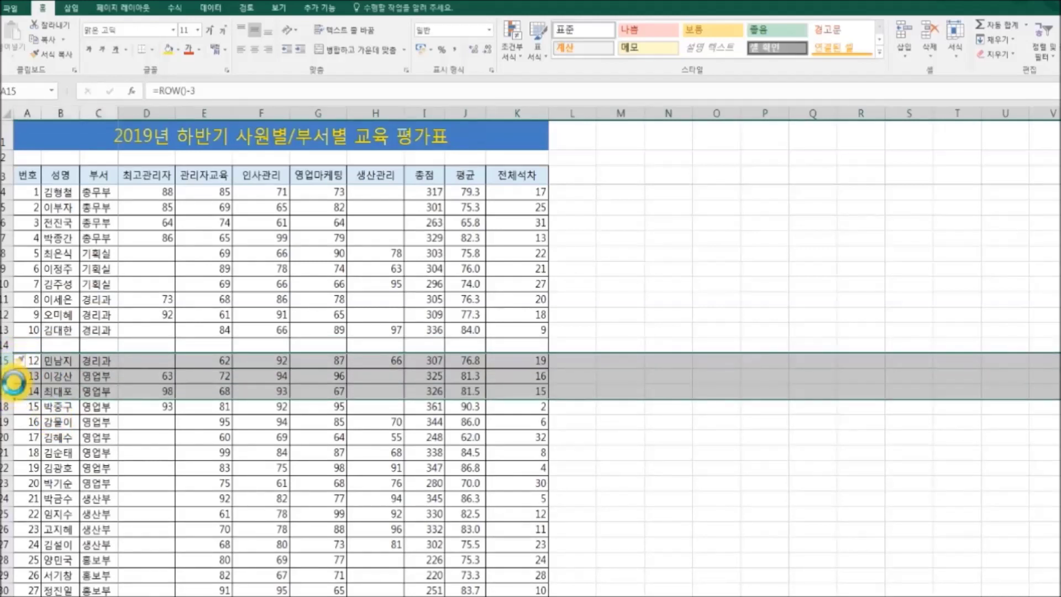
key(ctrl+shift+plus)
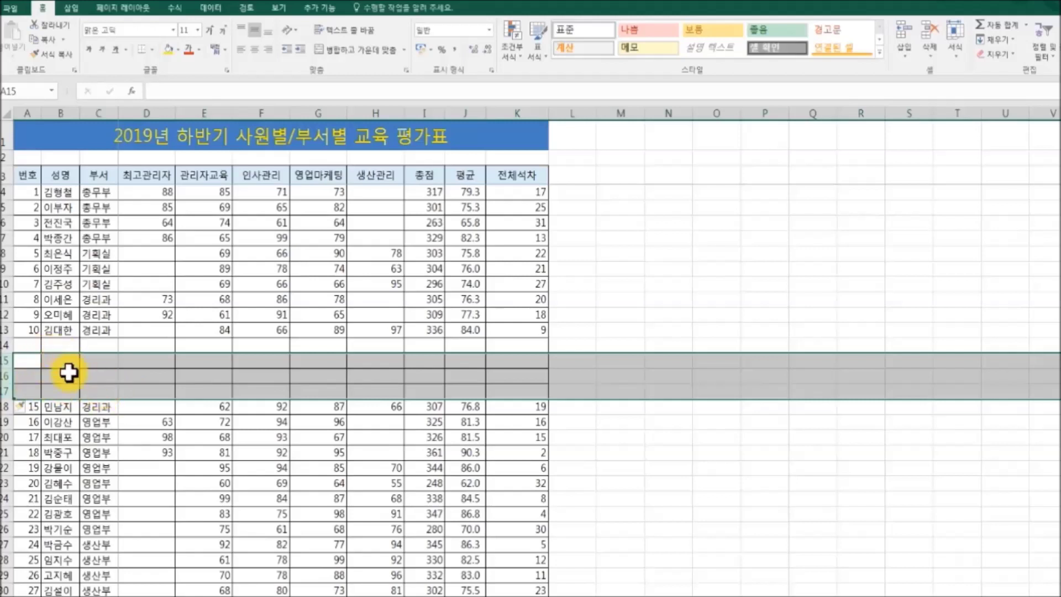
click(91, 388)
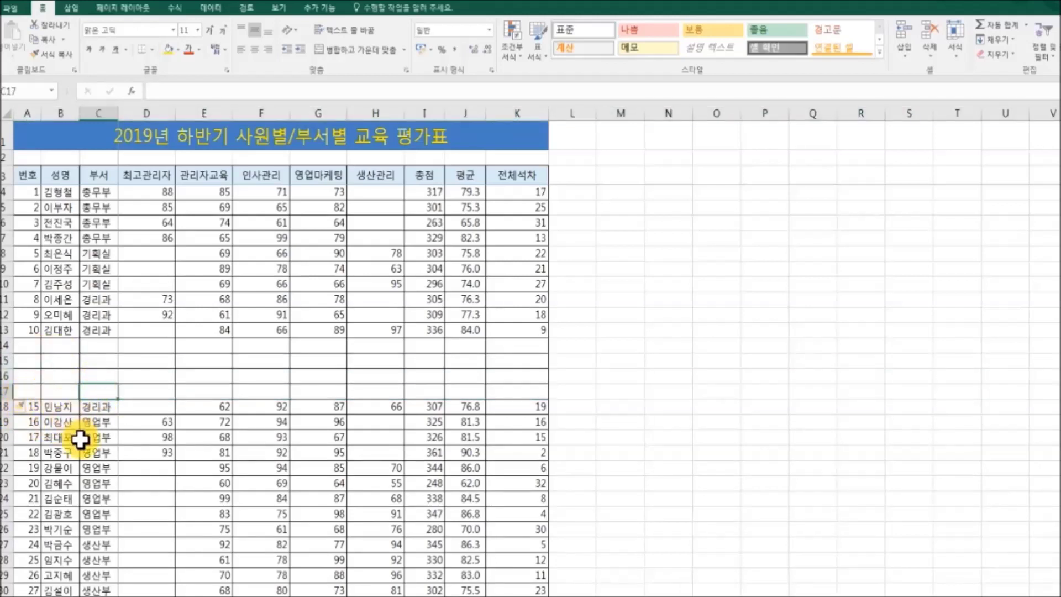
Step: Insert a blank column before the 생산관리 column
click(376, 114)
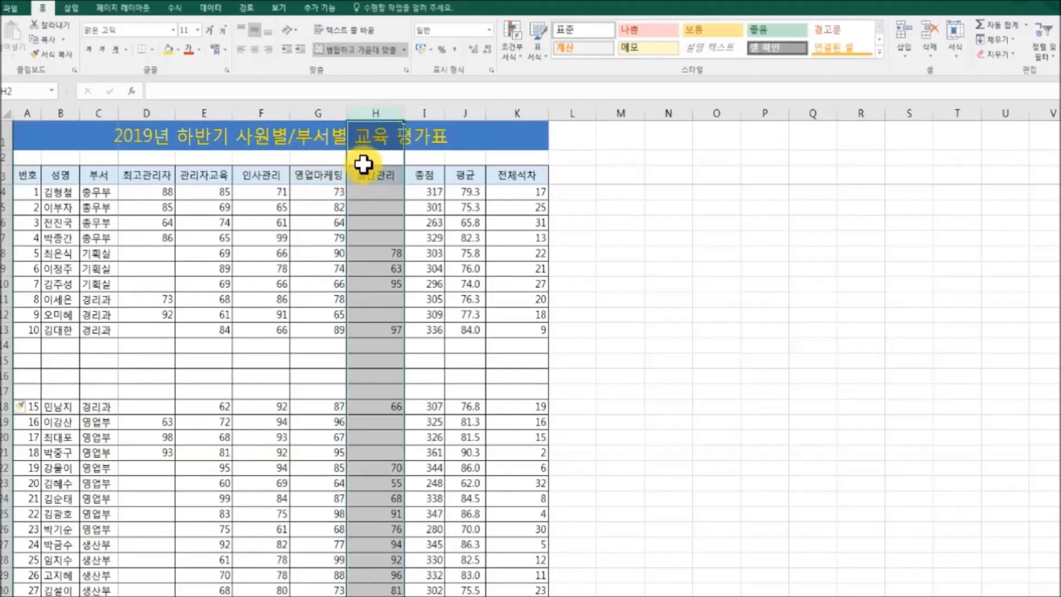
key(ctrl+plus)
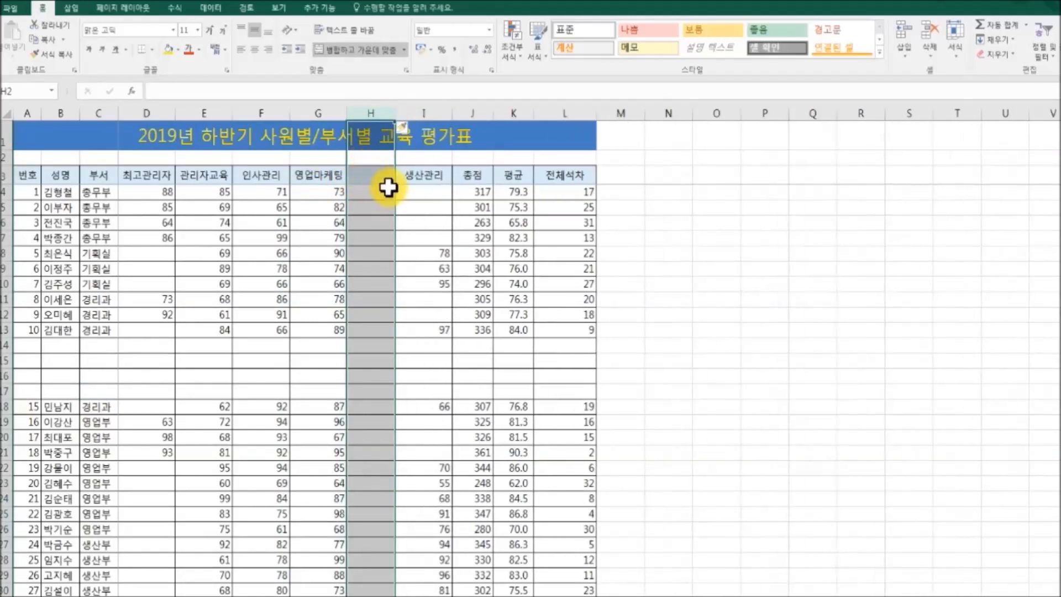
click(770, 254)
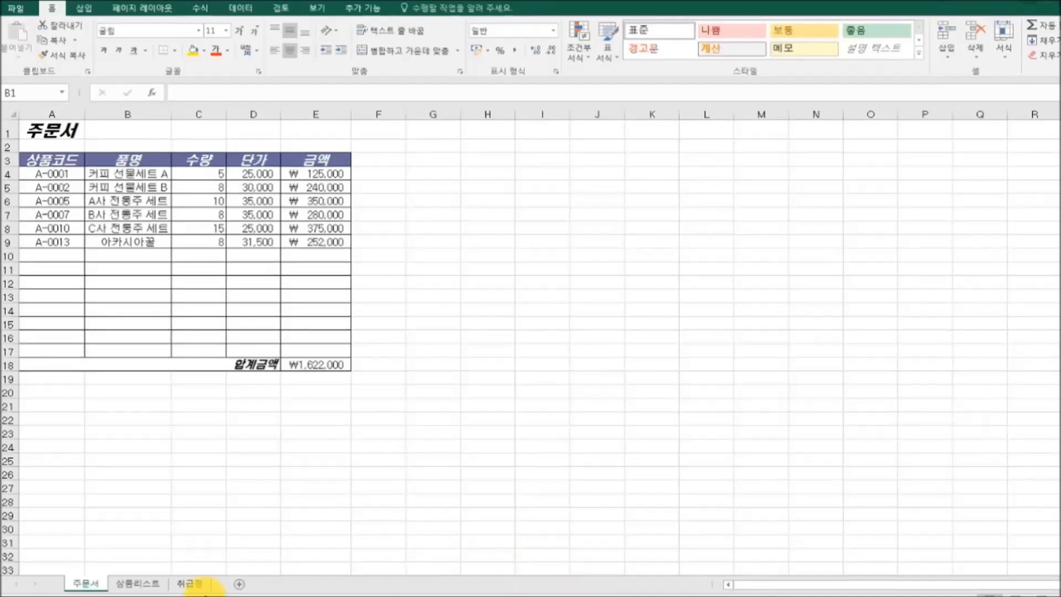
Step: Move between 주문서, 상품리스트 and other sheets with Ctrl+PageUp/PageDown, ending on 취급점
click(193, 583)
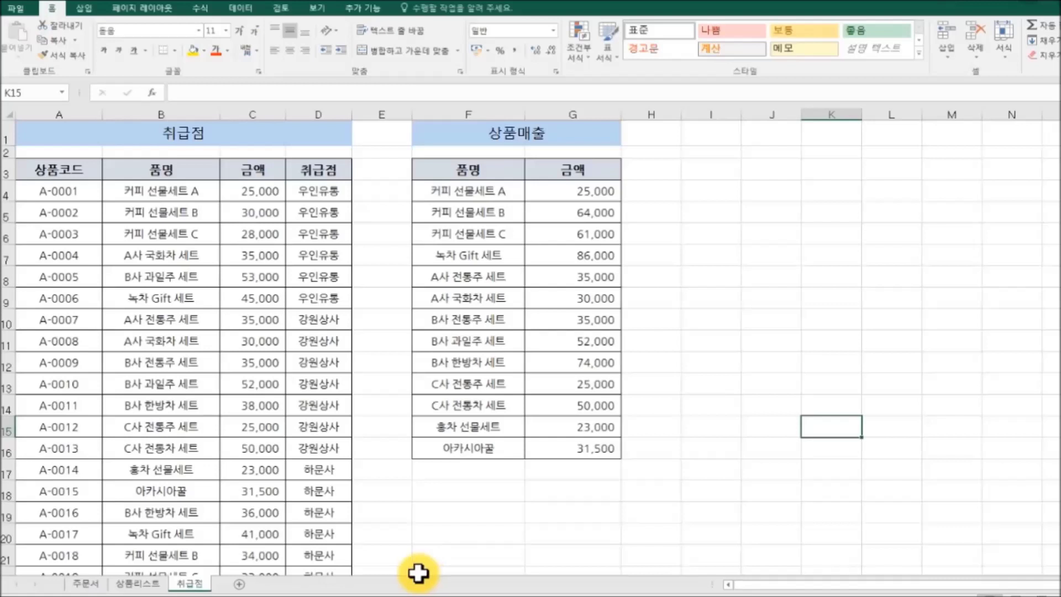
key(ctrl+Page_Up)
key(ctrl+Page_Up)
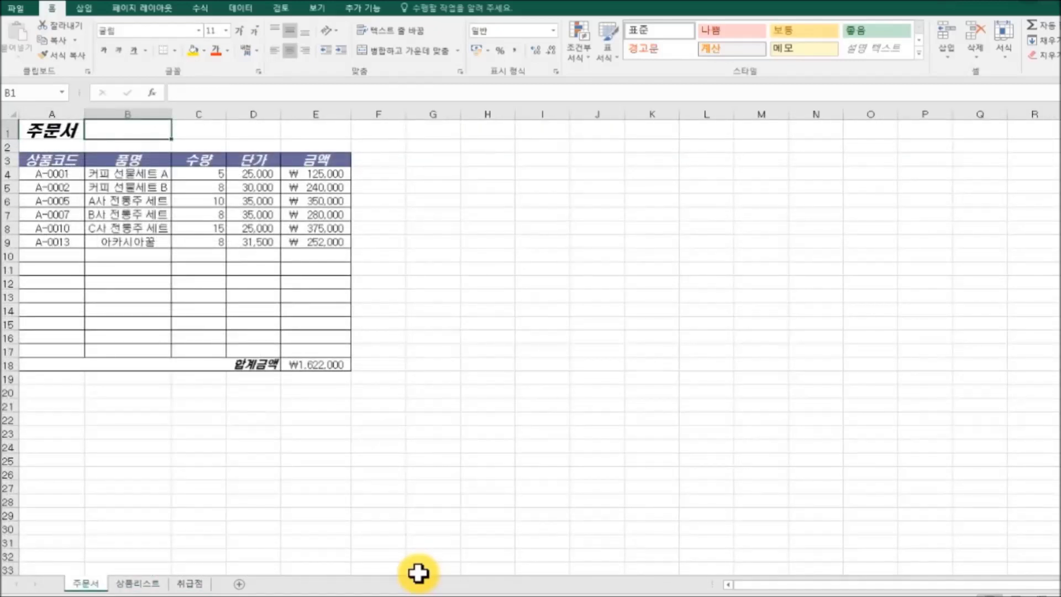
key(ctrl+Page_Down)
key(ctrl+Page_Down)
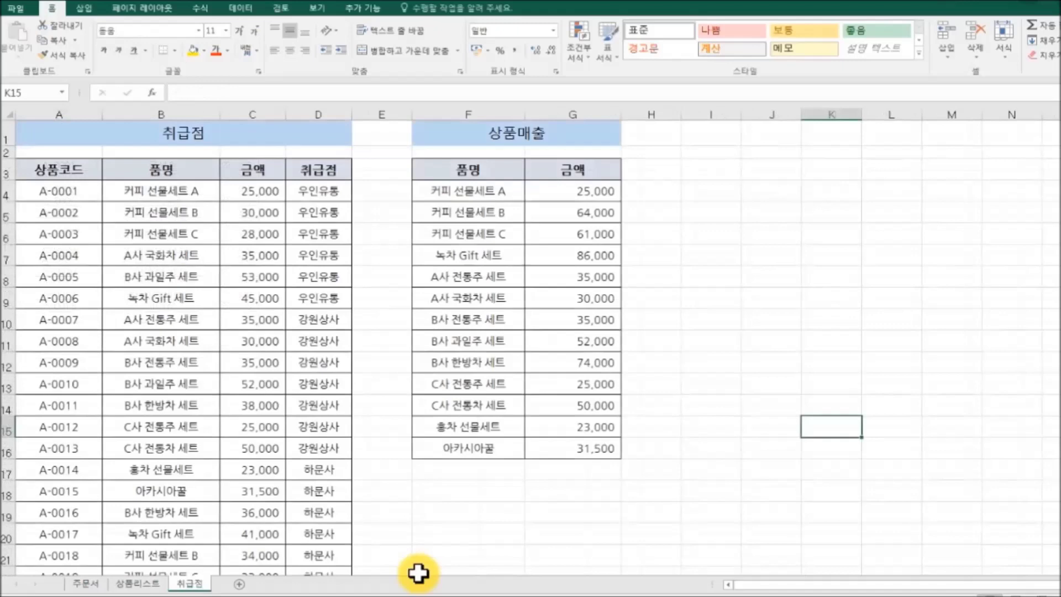
key(ctrl+Page_Up)
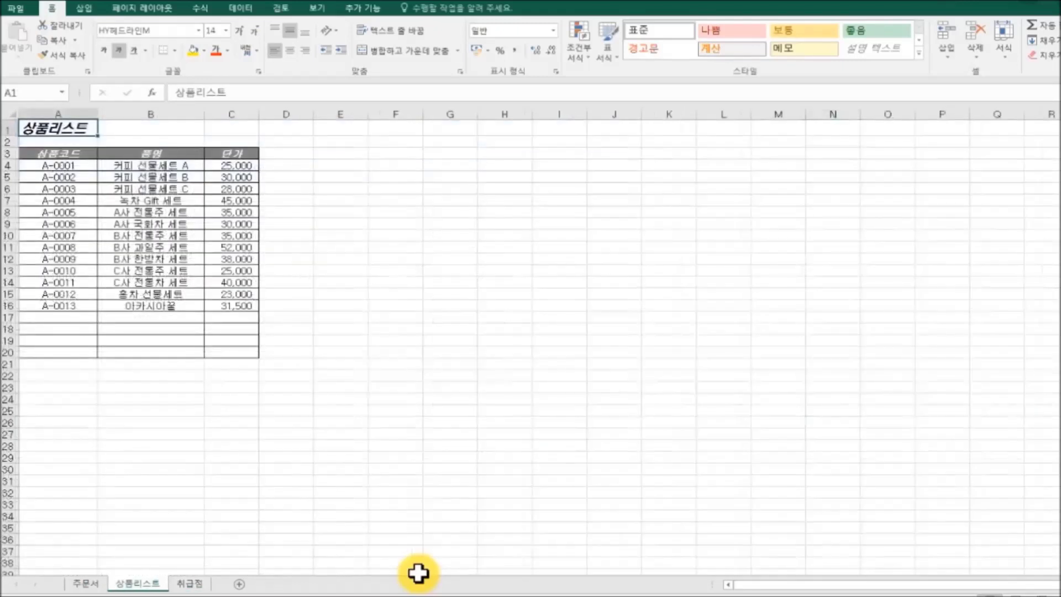
key(ctrl+Page_Up)
key(ctrl+Page_Down)
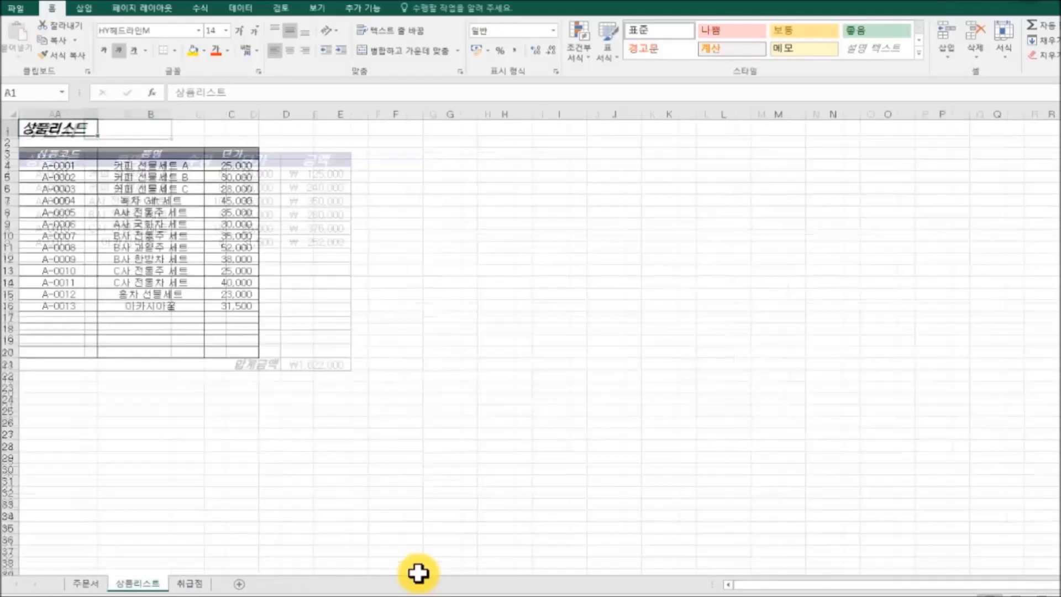
key(ctrl+Page_Down)
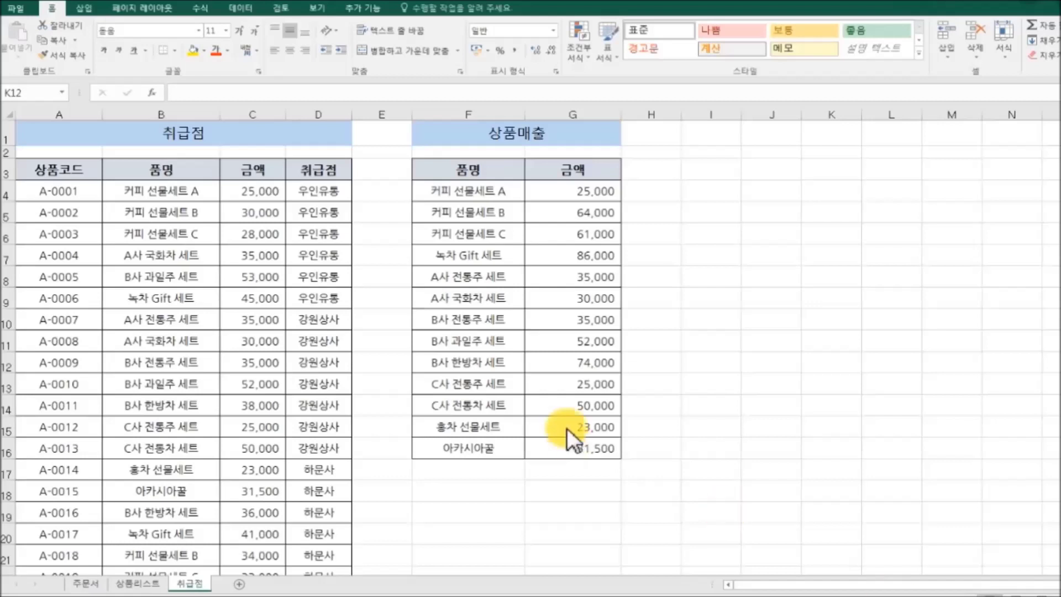
Step: Use Ctrl+A to select the 상품매출 table from F8, then the 취급점 table from A8
click(487, 277)
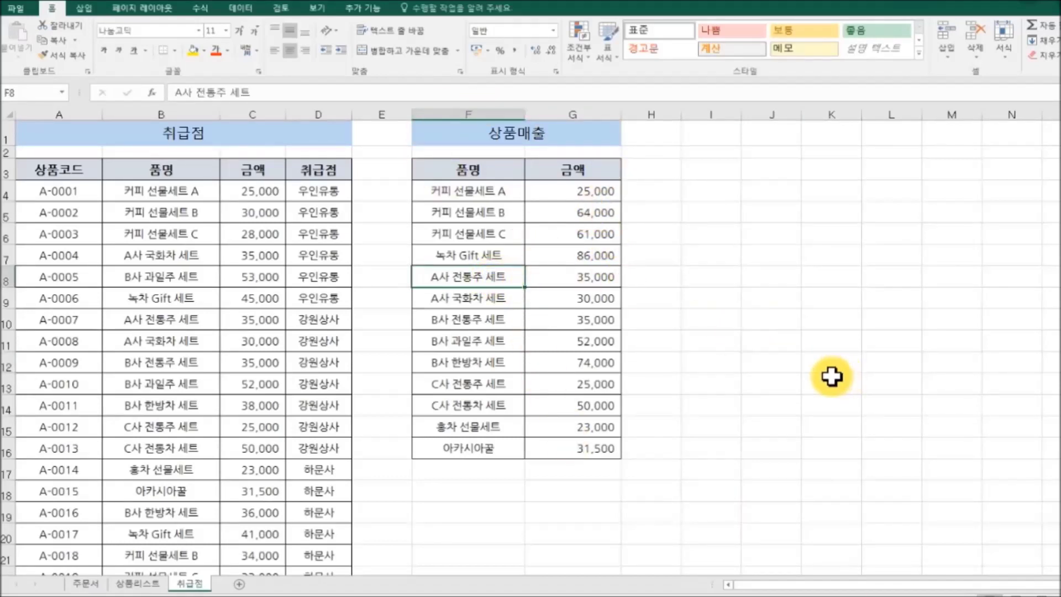
key(ctrl+a)
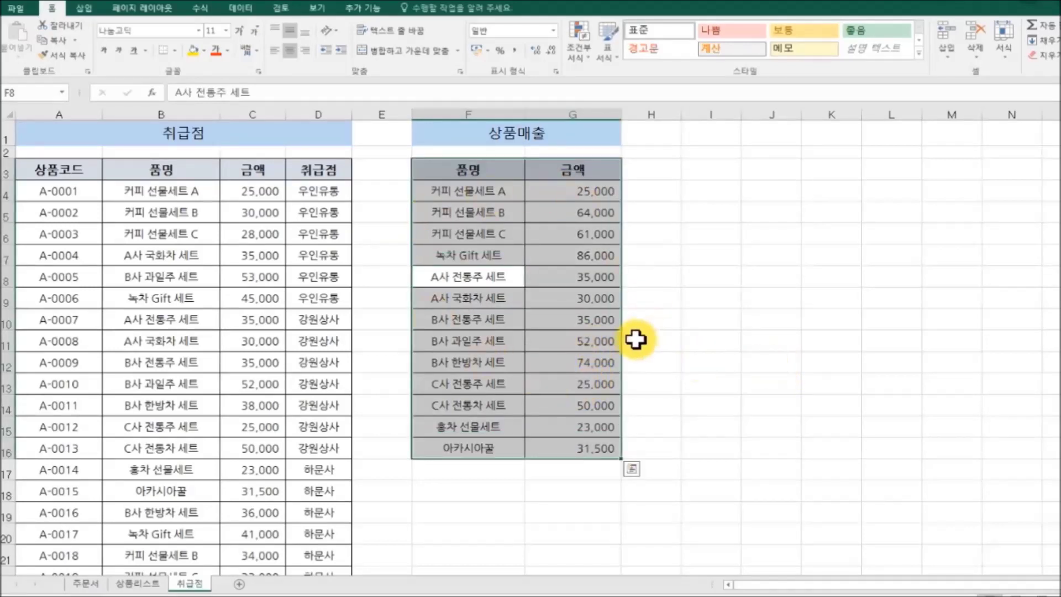
click(86, 277)
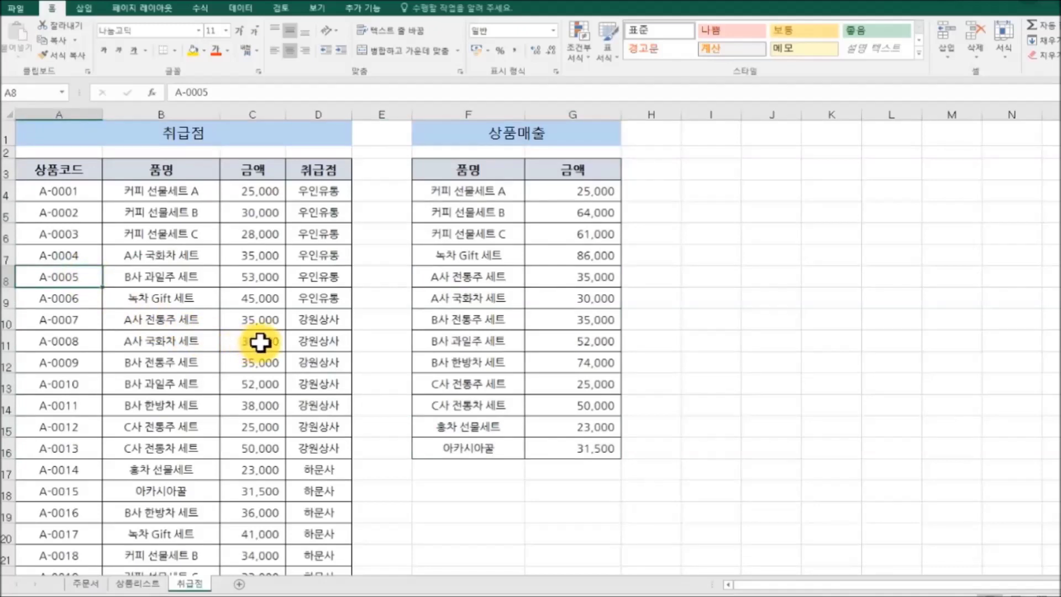
key(ctrl+a)
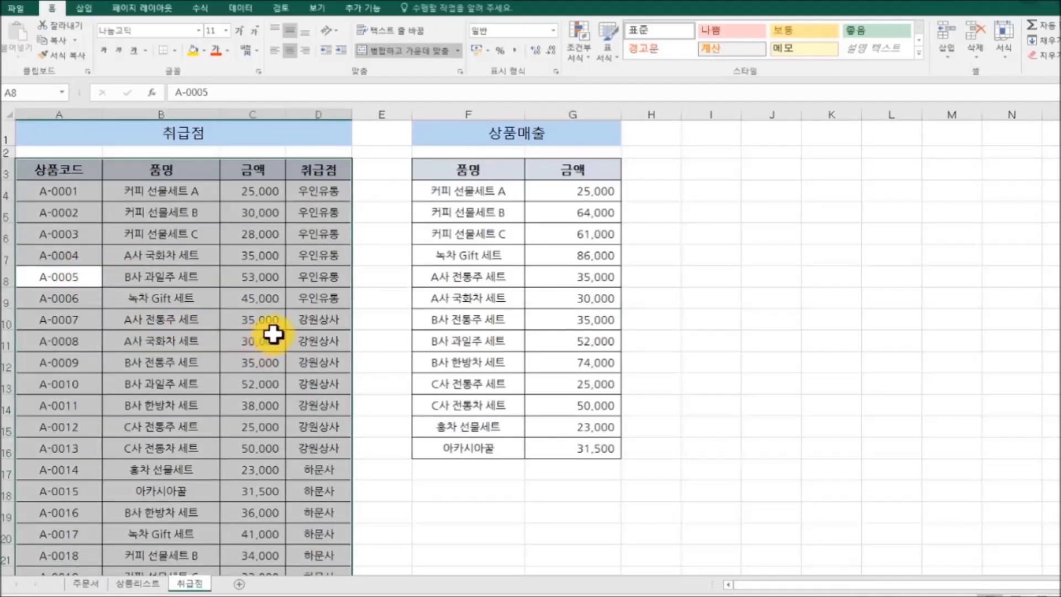
scroll(265, 338, down, 3)
scroll(273, 334, up, 3)
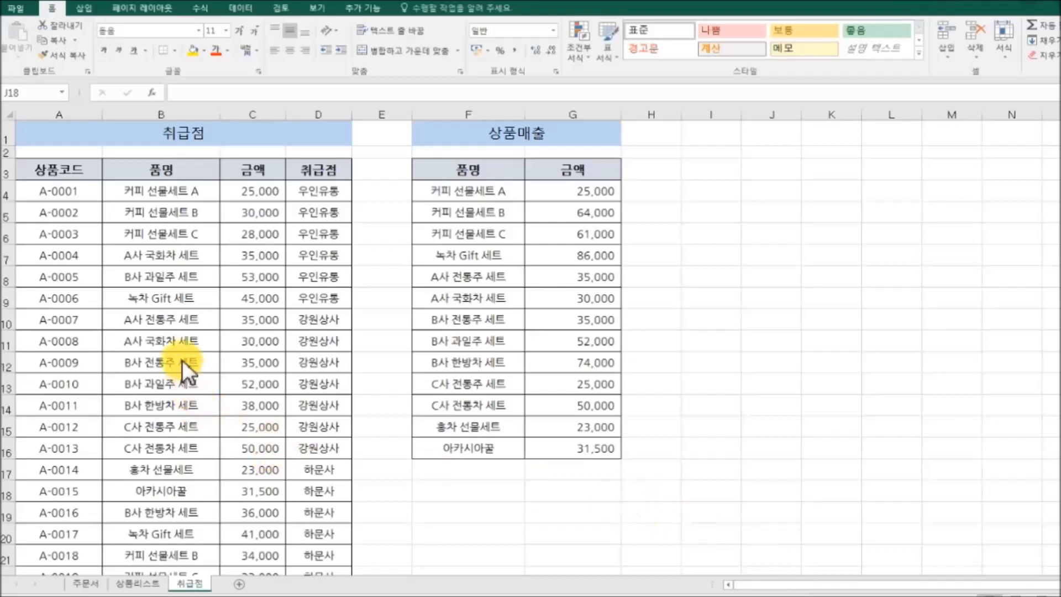
Step: Turn bold on and back off for the 녹차 Gift 세트 cell B9
click(164, 299)
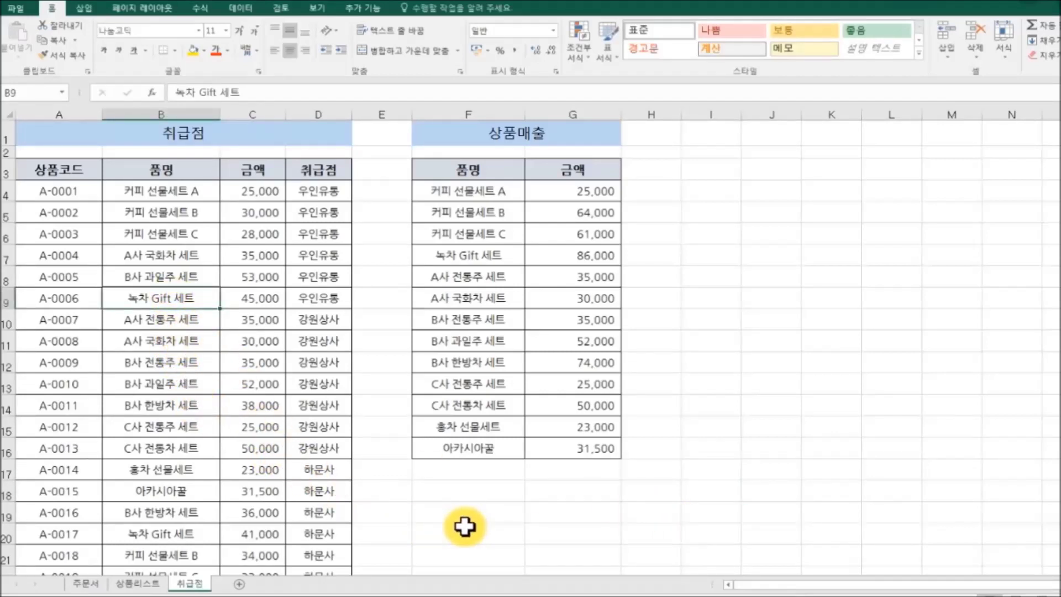
key(ctrl+b)
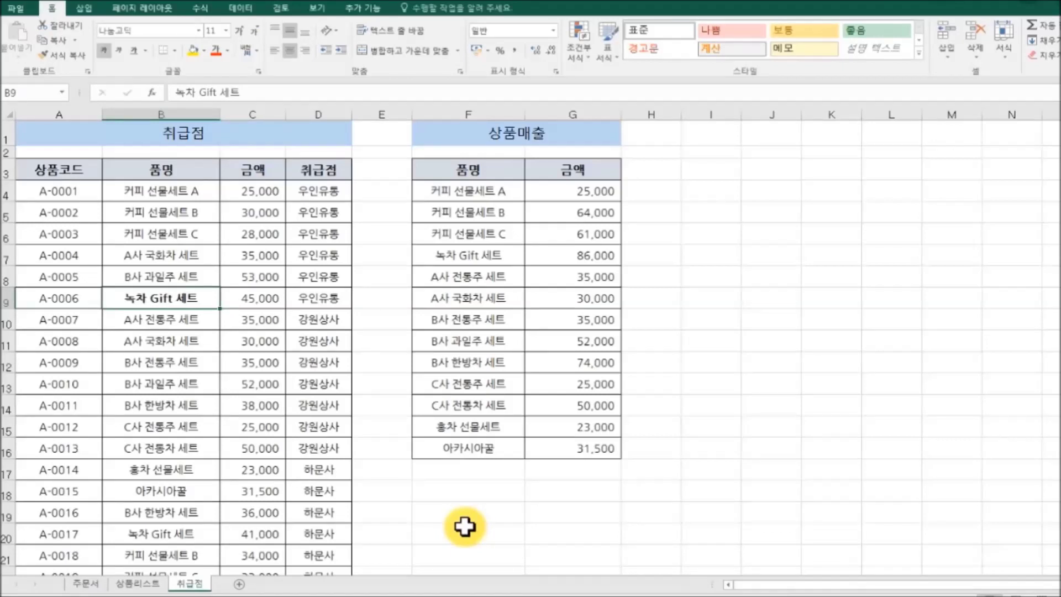
key(ctrl+b)
Step: Make the row 7 entries B7:D7 bold
click(497, 491)
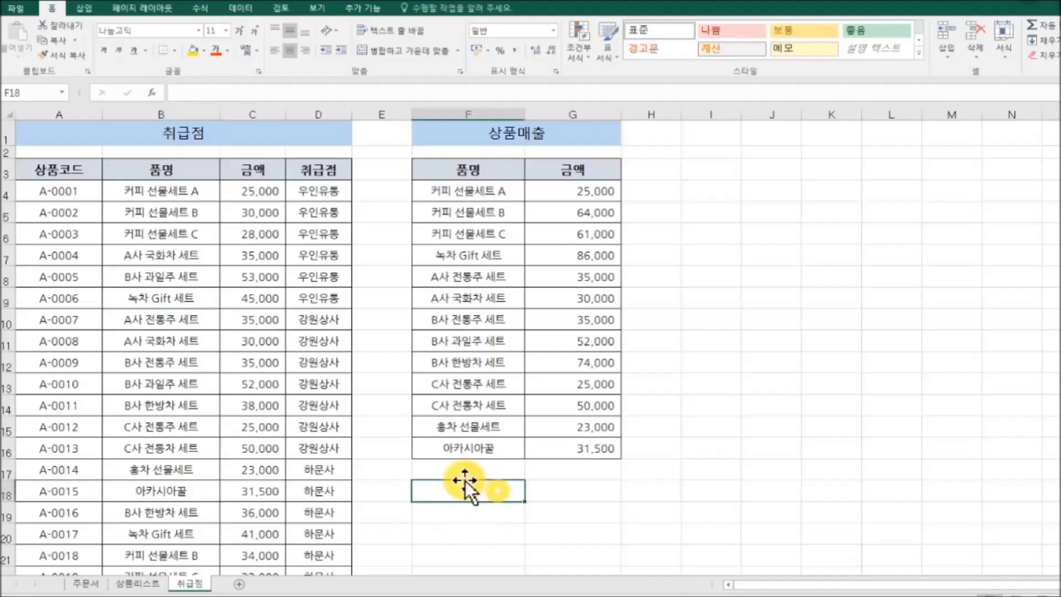
click(188, 254)
drag(188, 254, 312, 257)
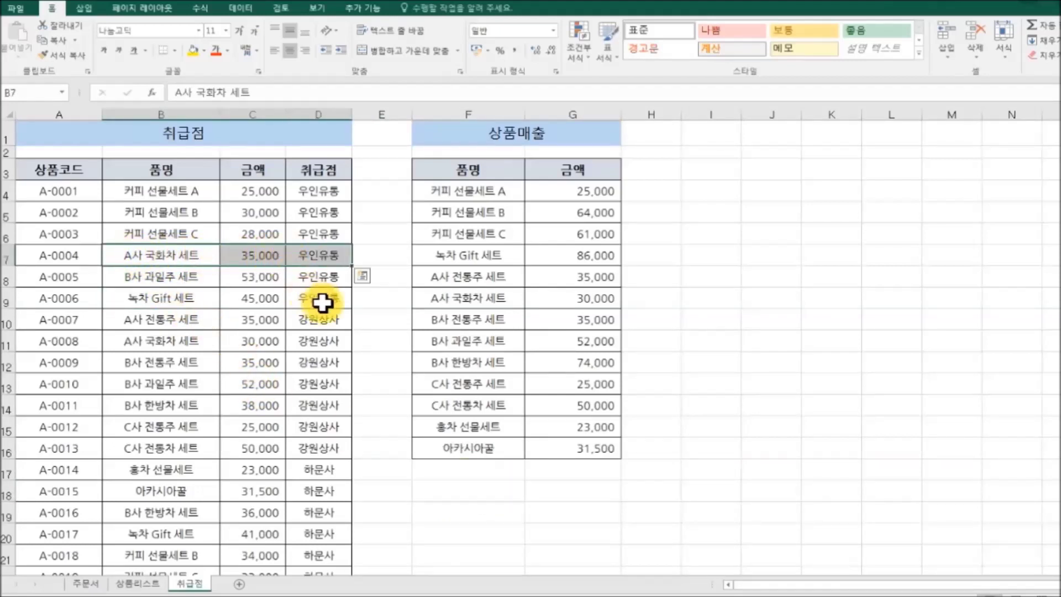
key(ctrl+b)
Step: Make the row 11 entries B11:D11 bold
click(441, 526)
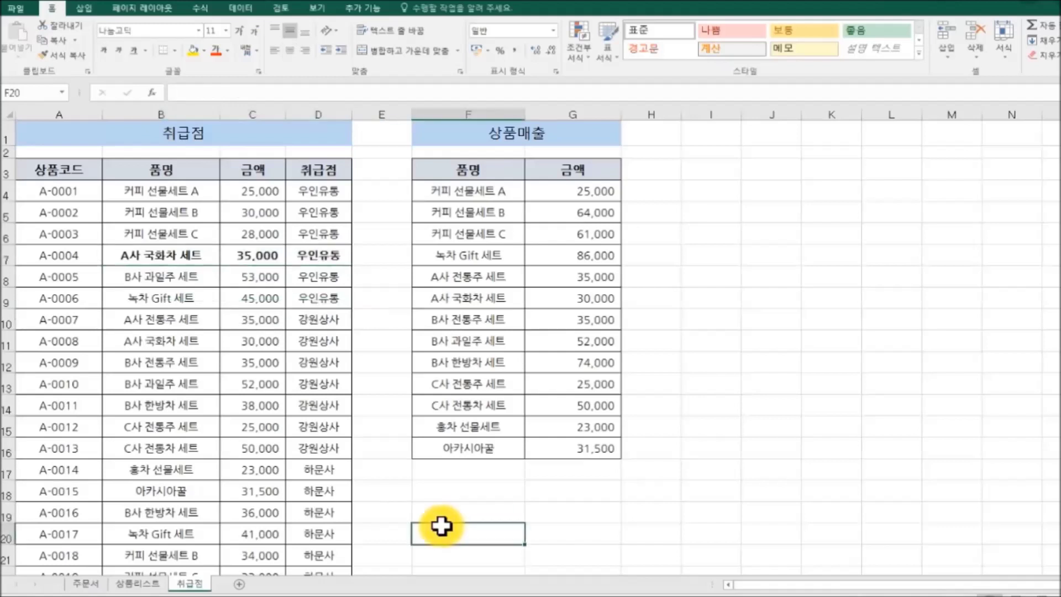
drag(140, 343, 308, 338)
key(ctrl+b)
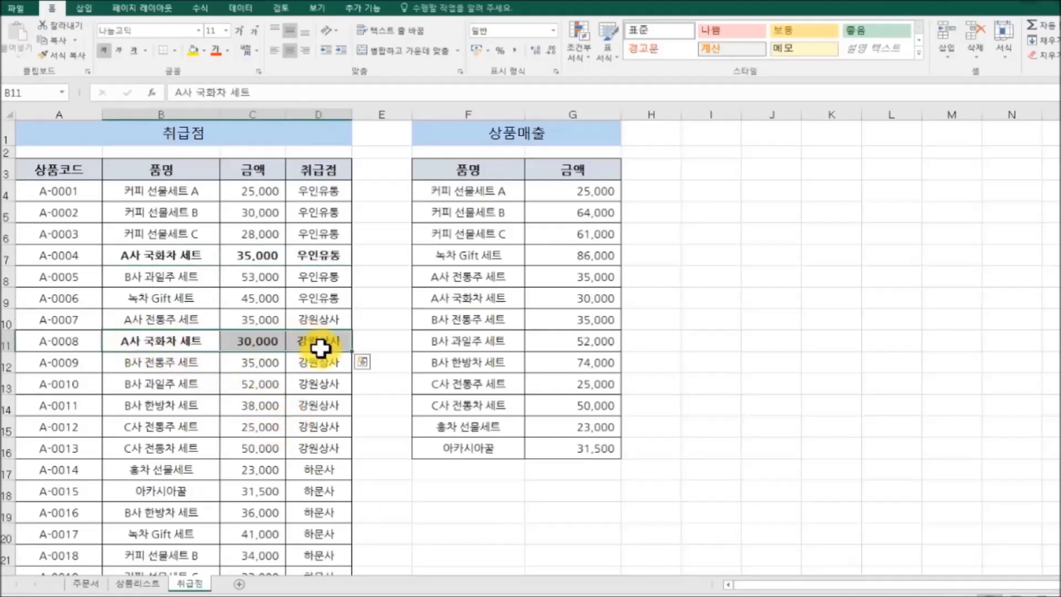
click(528, 512)
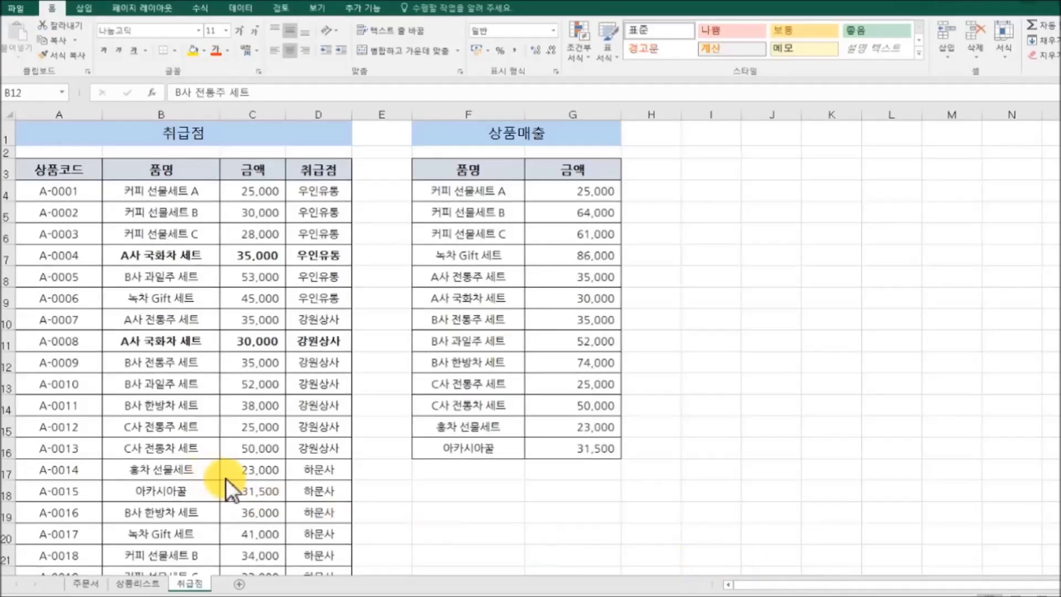
Step: Italicise the B13 name B사 과일주 세트 and the row 11 entries B11:D11
click(186, 385)
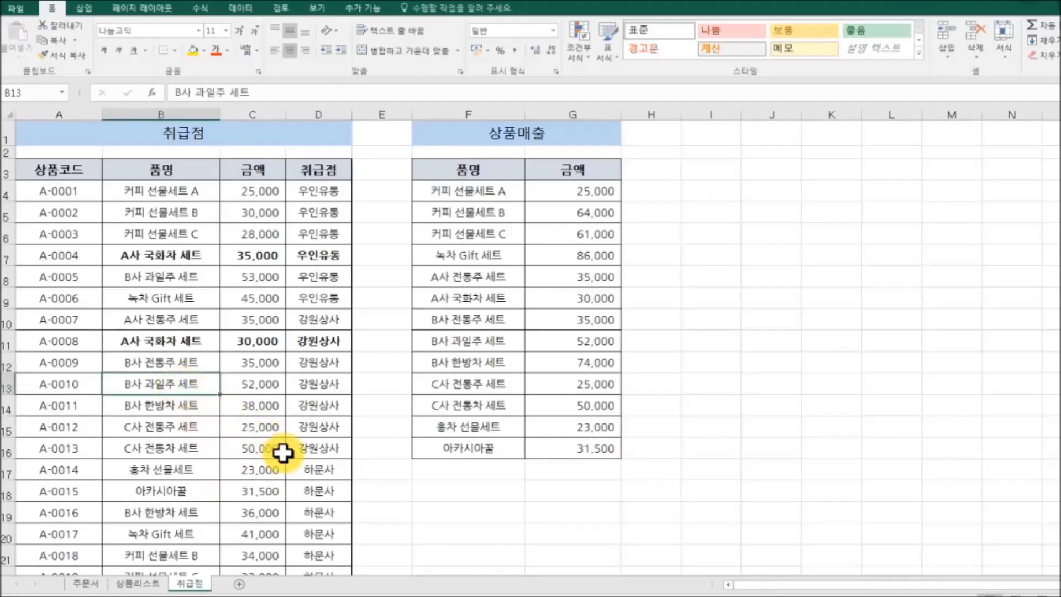
key(ctrl+i)
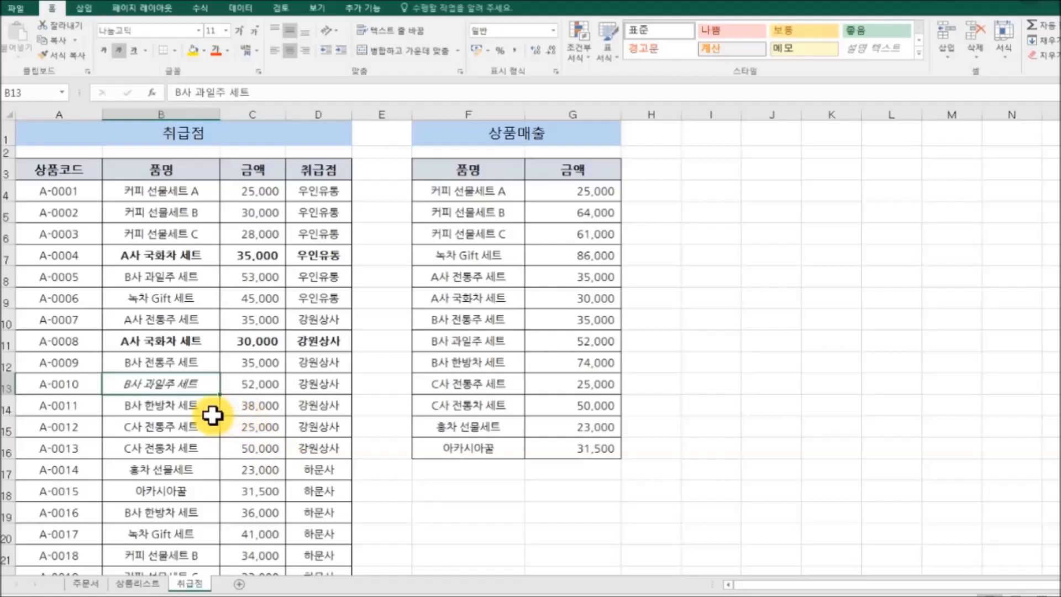
drag(130, 342, 292, 339)
key(ctrl+i)
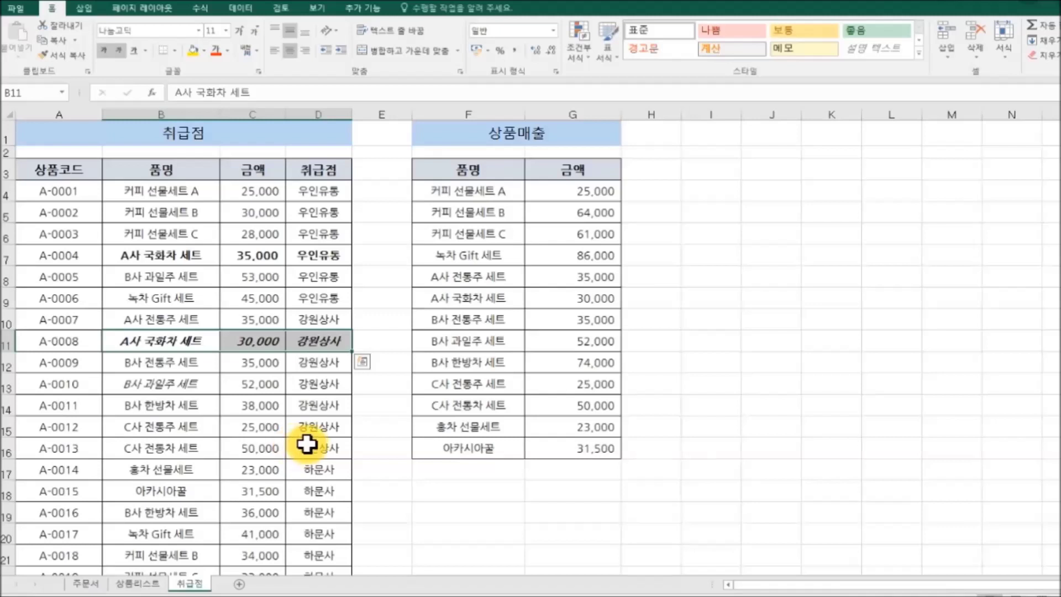
Step: Italicise B7:D7, then remove the italics from rows 7 and 11
drag(136, 253, 297, 255)
key(ctrl+i)
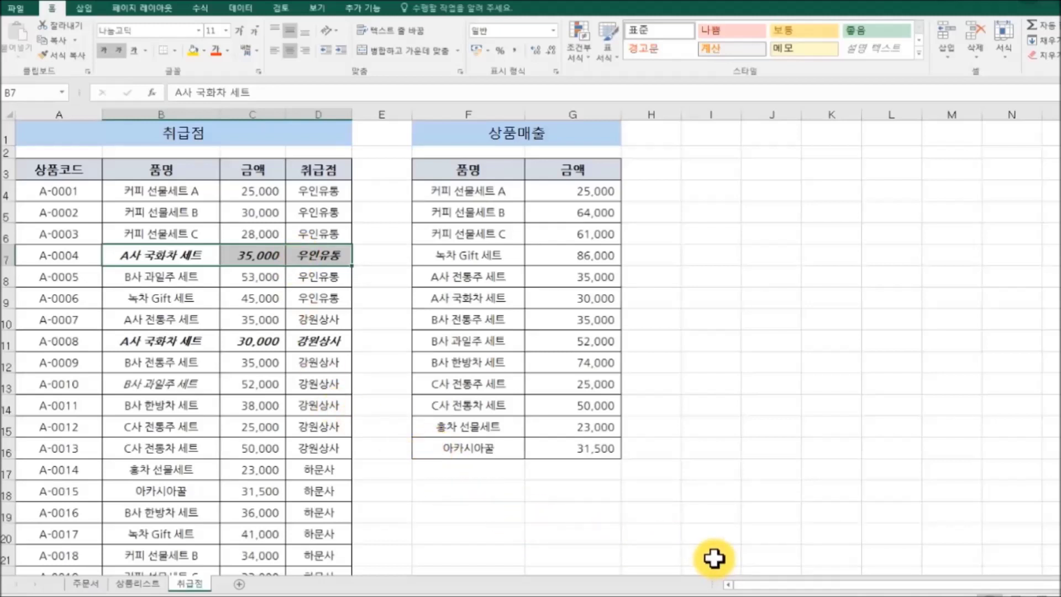
key(ctrl+i)
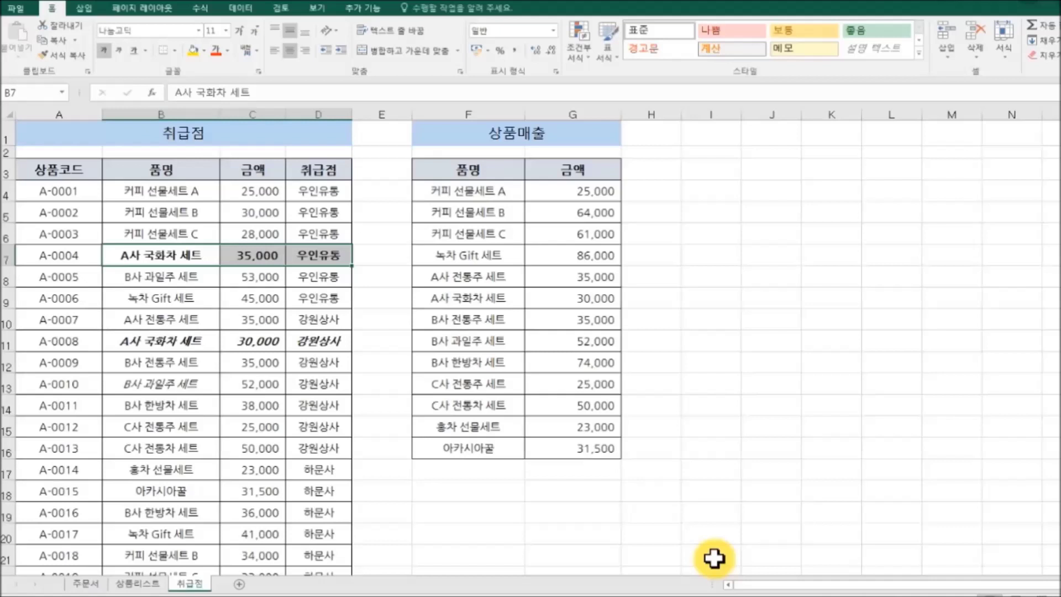
drag(138, 347, 298, 343)
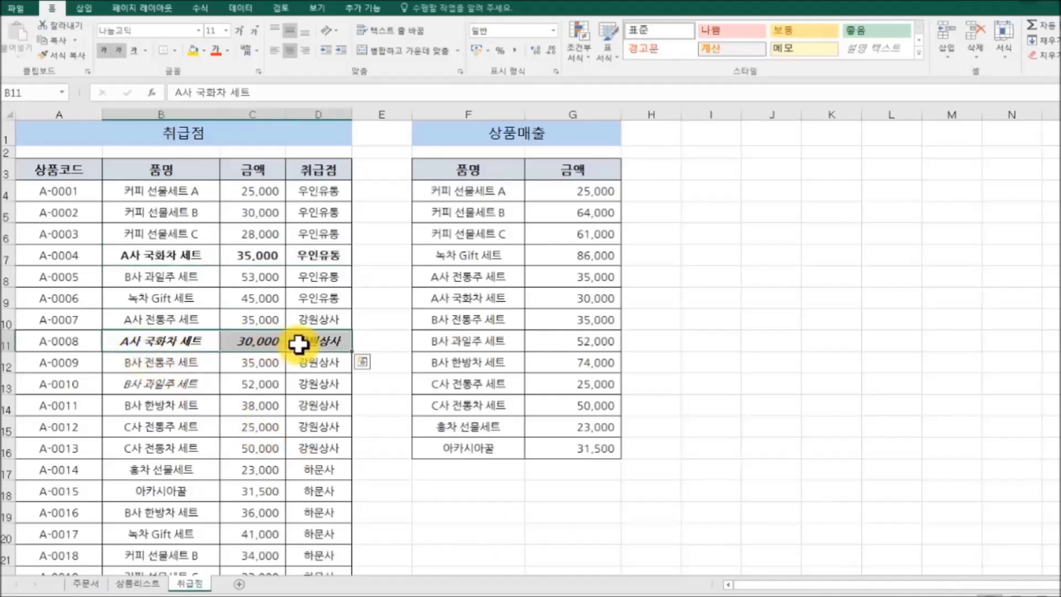
key(ctrl+i)
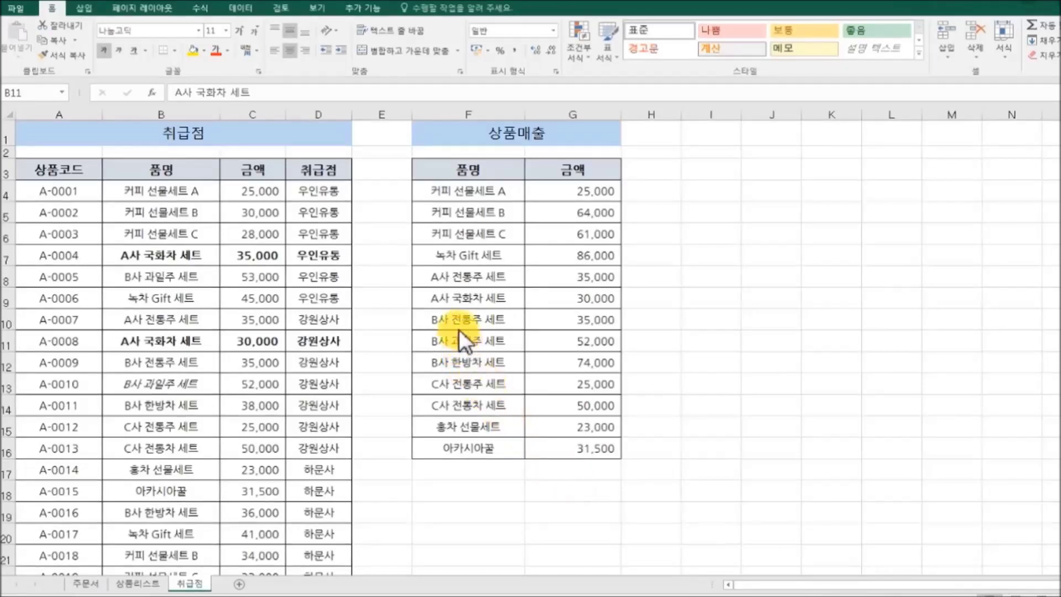
Step: Strike through the F10:G10 entry, then underline the A-0008 row and remove the underline again
drag(433, 325, 589, 324)
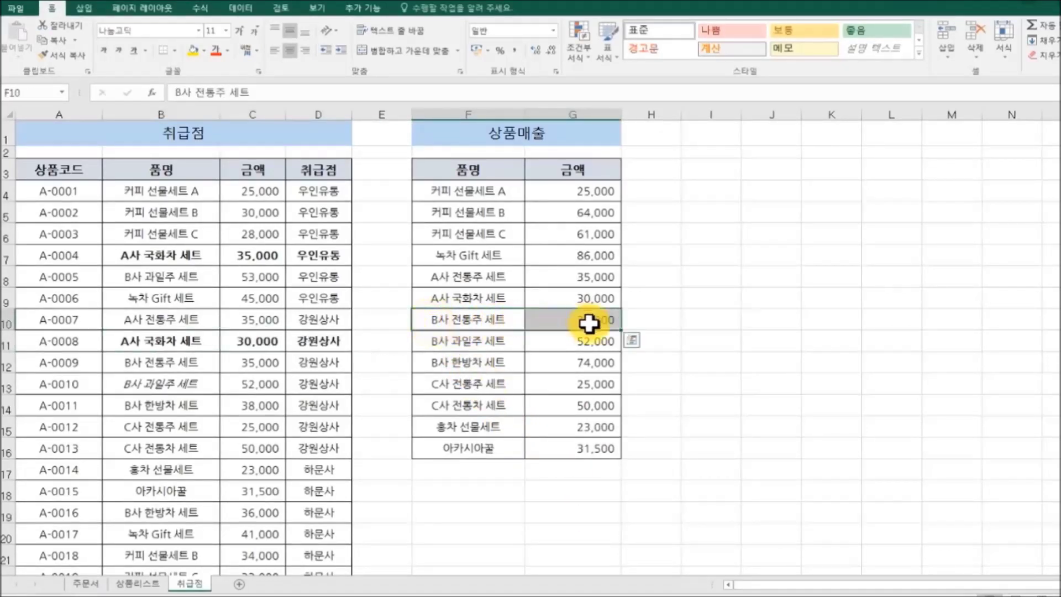
key(ctrl+5)
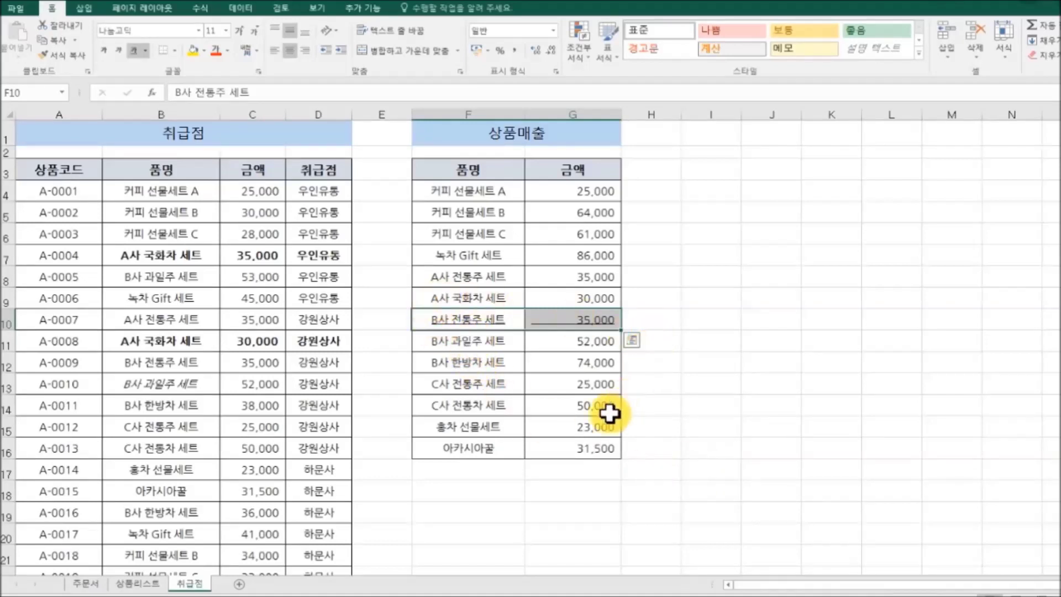
drag(146, 340, 315, 341)
key(ctrl+u)
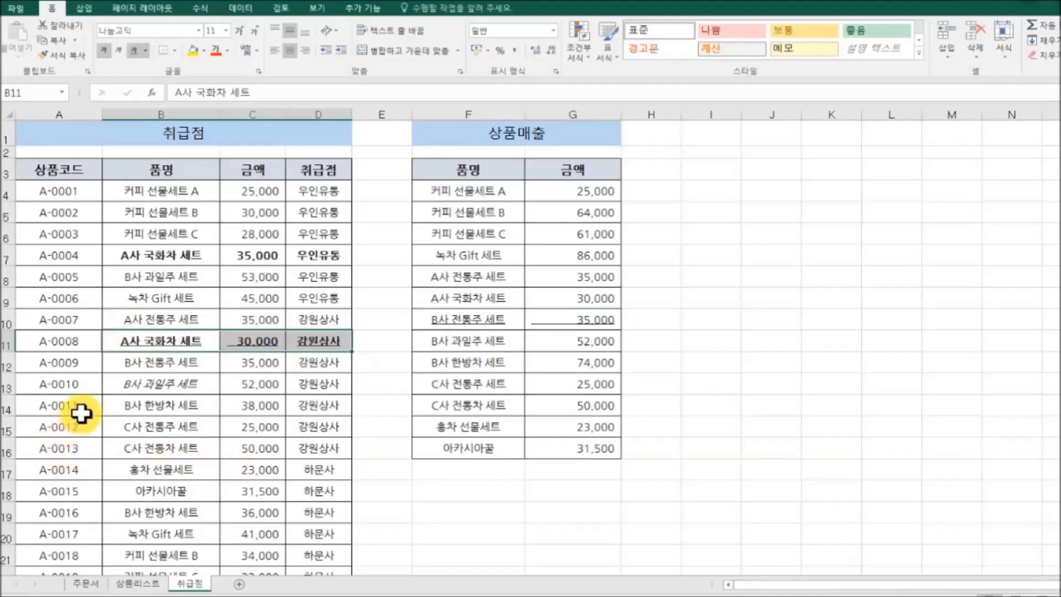
key(ctrl+u)
Step: Remove the underline from the B사 전통주 세트 row of the 상품매출 table and deselect it
drag(455, 327, 553, 327)
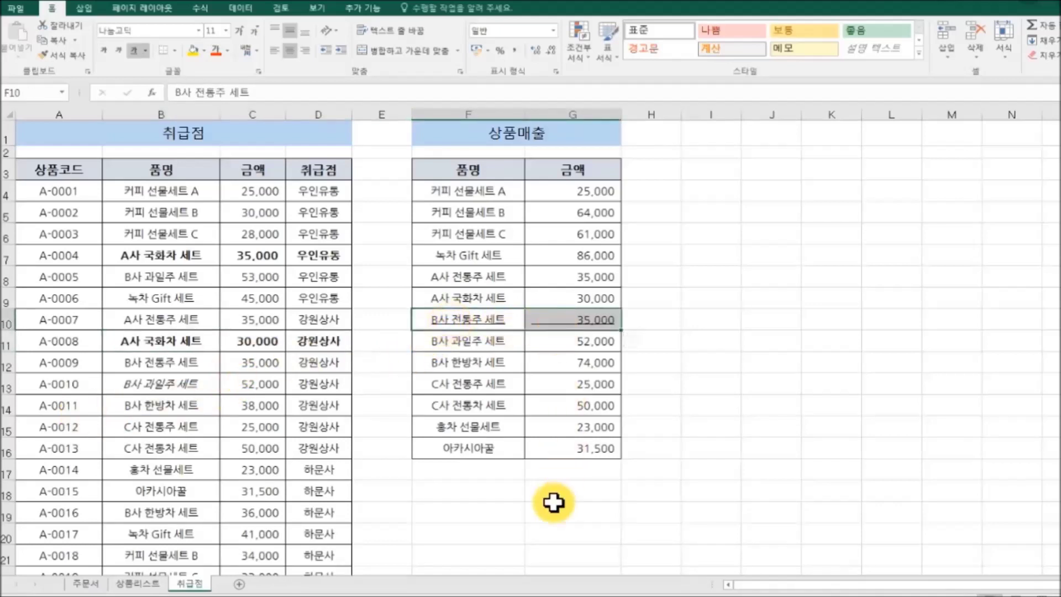
key(ctrl+u)
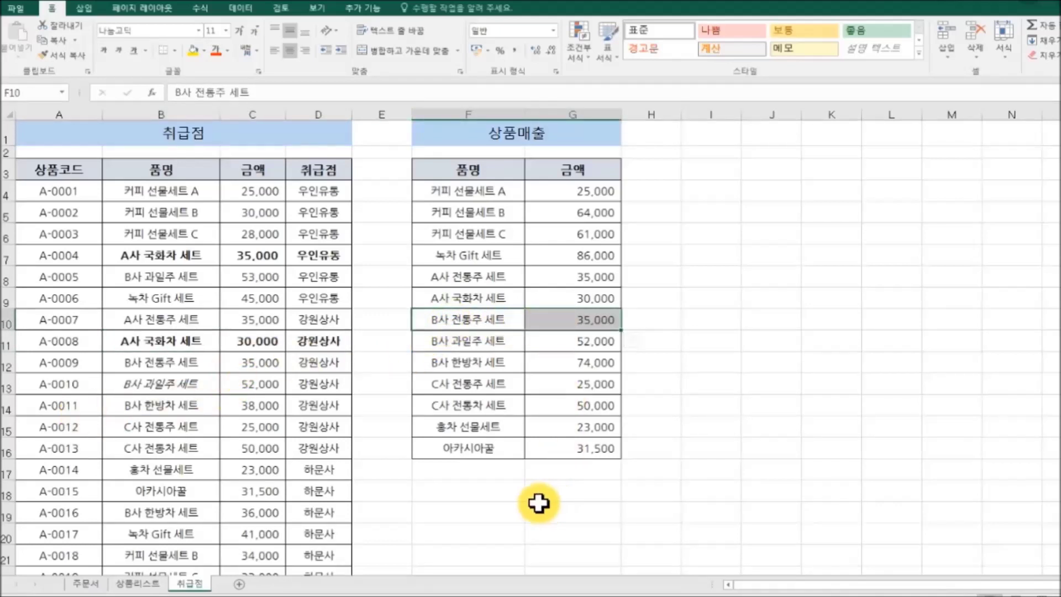
click(553, 505)
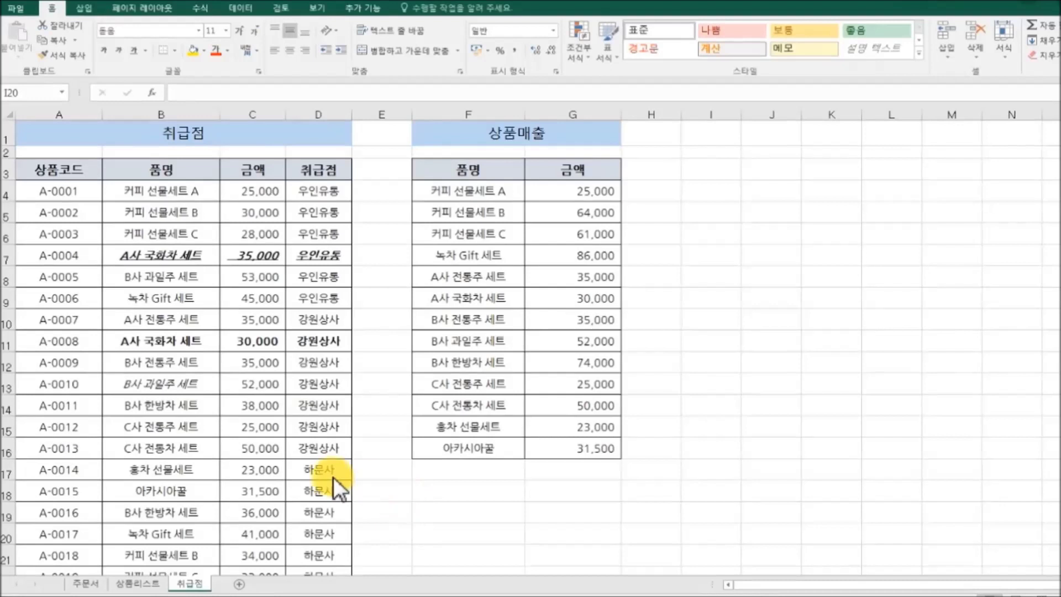
Step: Apply bold, italic and underline to the A-0012 row, remove all three, then reapply them
drag(129, 427, 320, 428)
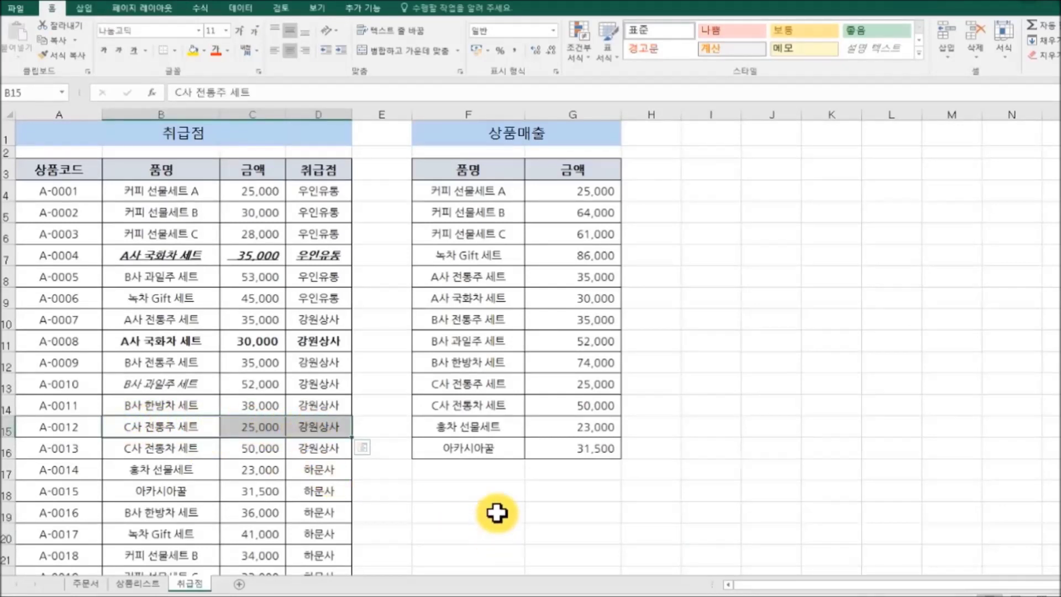
key(ctrl+b)
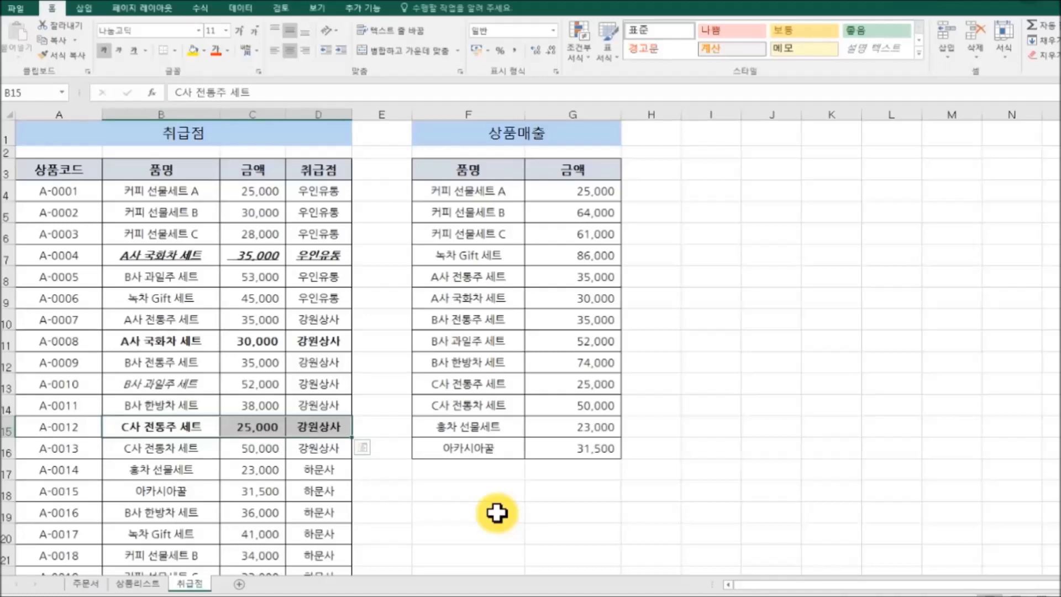
key(ctrl+i)
key(ctrl+u)
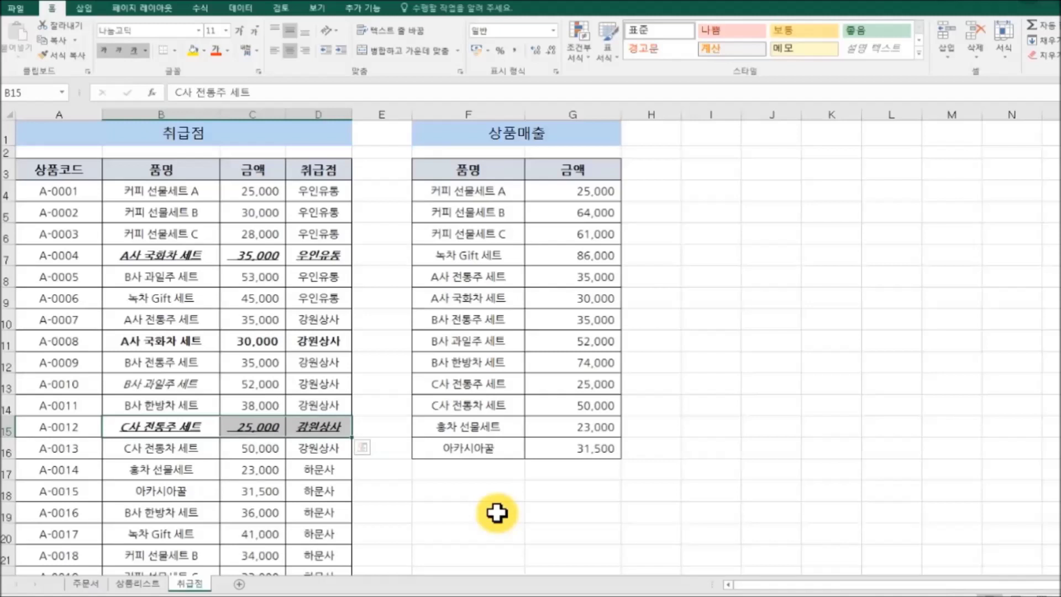
key(ctrl+u)
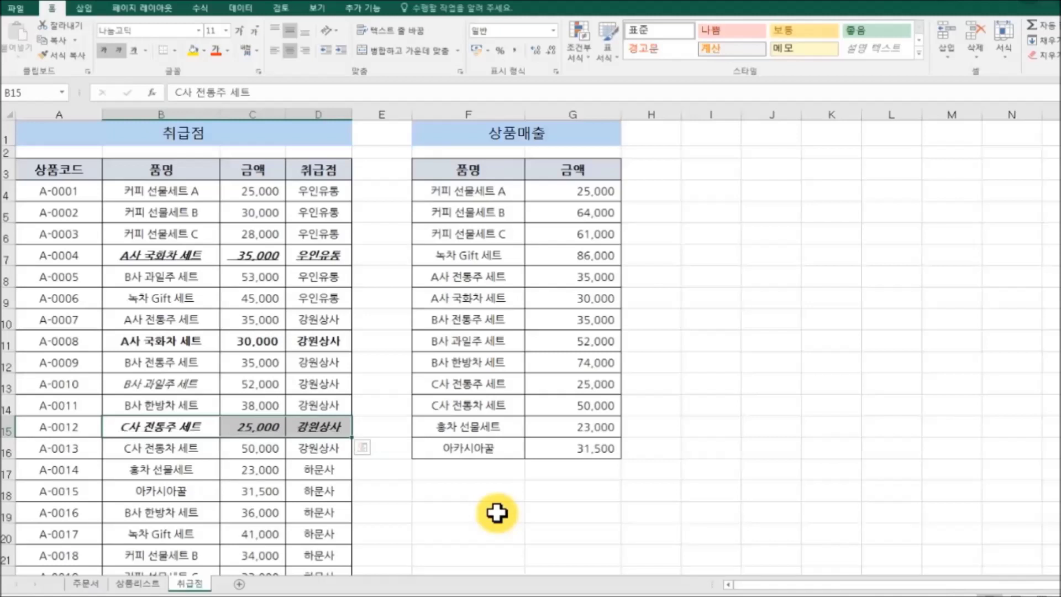
key(ctrl+i)
key(ctrl+b)
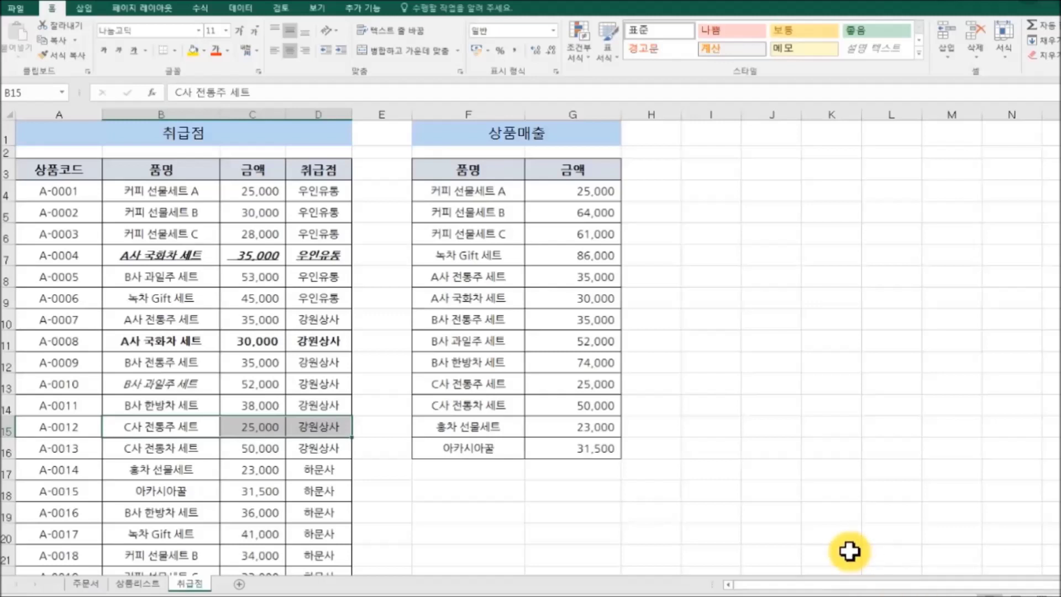
key(ctrl+b)
key(ctrl+i)
key(ctrl+u)
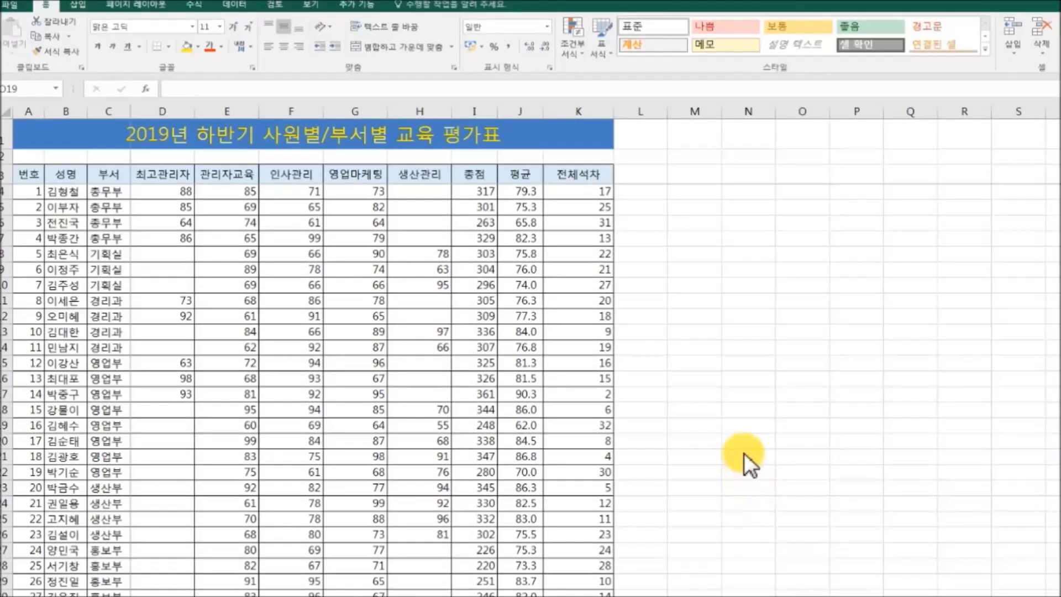
key(Right)
key(Right)
key(Right)
key(Right)
key(Right)
key(Right)
key(Right)
key(Right)
key(Right)
key(Right)
key(Right)
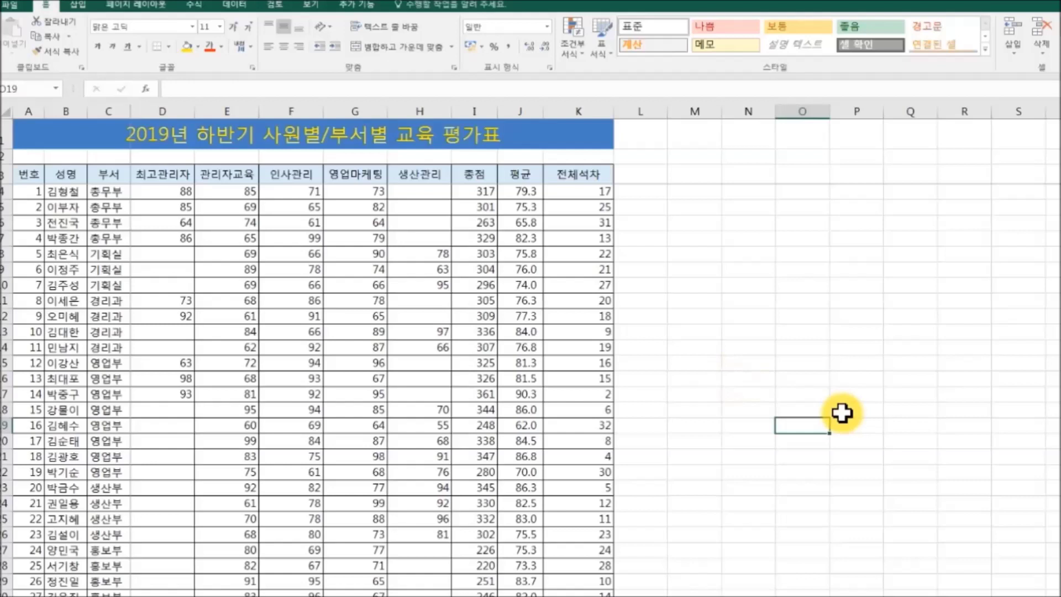
key(ctrl+f)
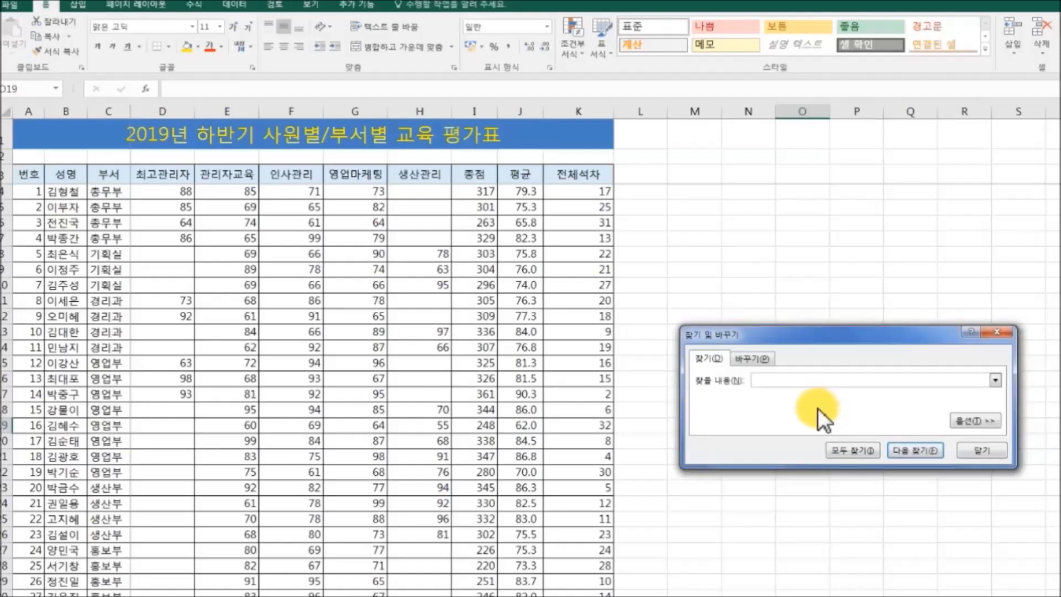
click(856, 451)
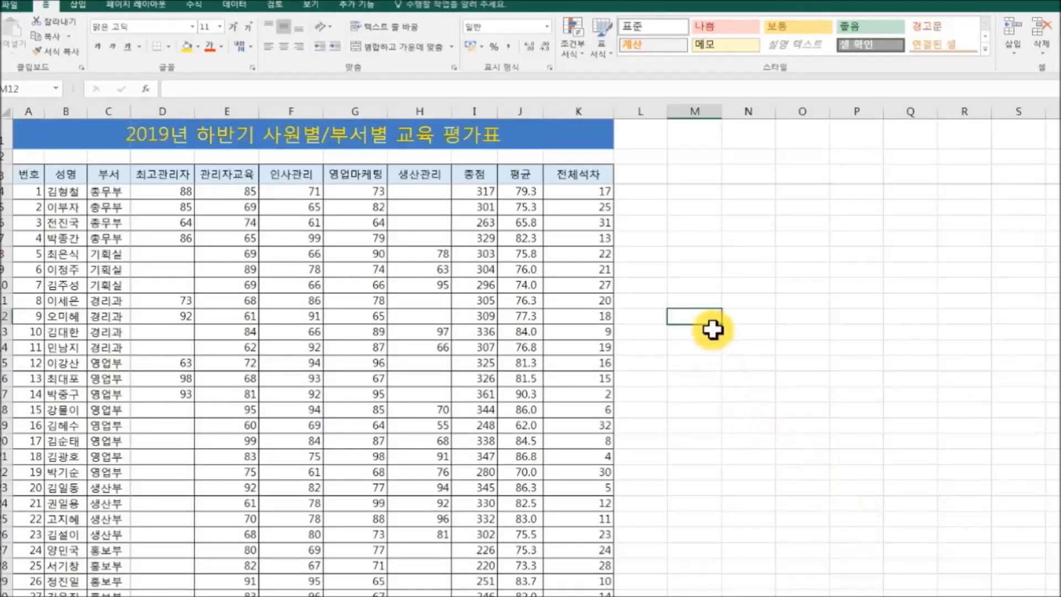
Step: Use Ctrl+H Replace All to swap employee 10's current name for the new employee name
key(ctrl+h)
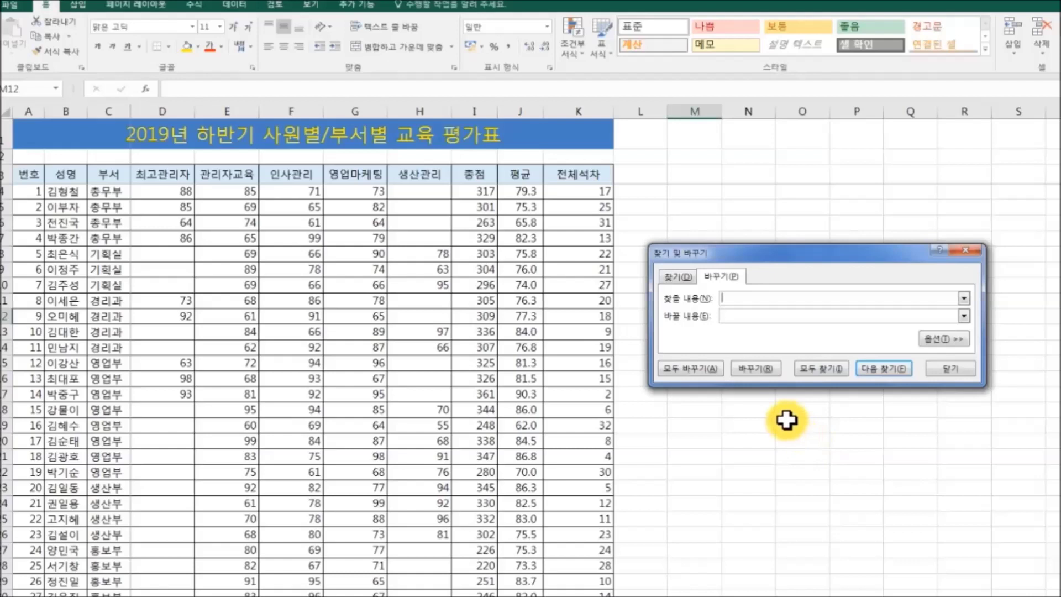
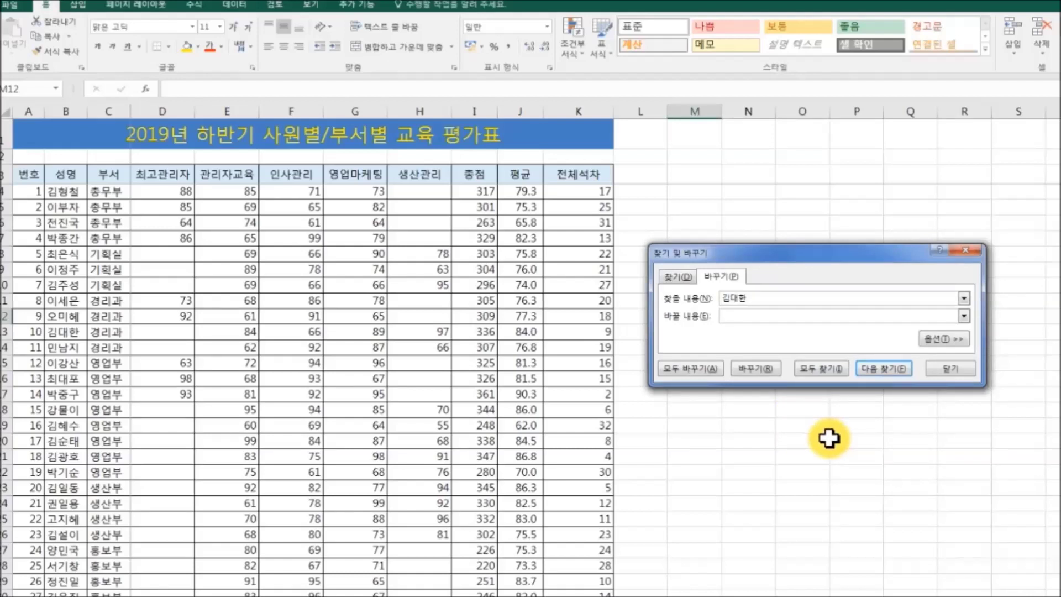
click(751, 317)
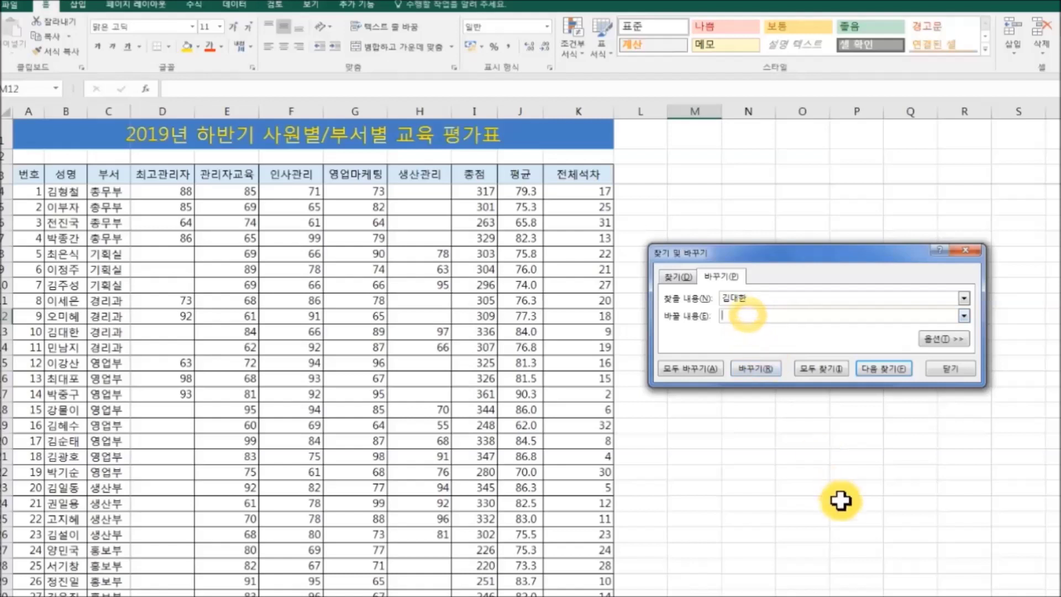
text(이름)
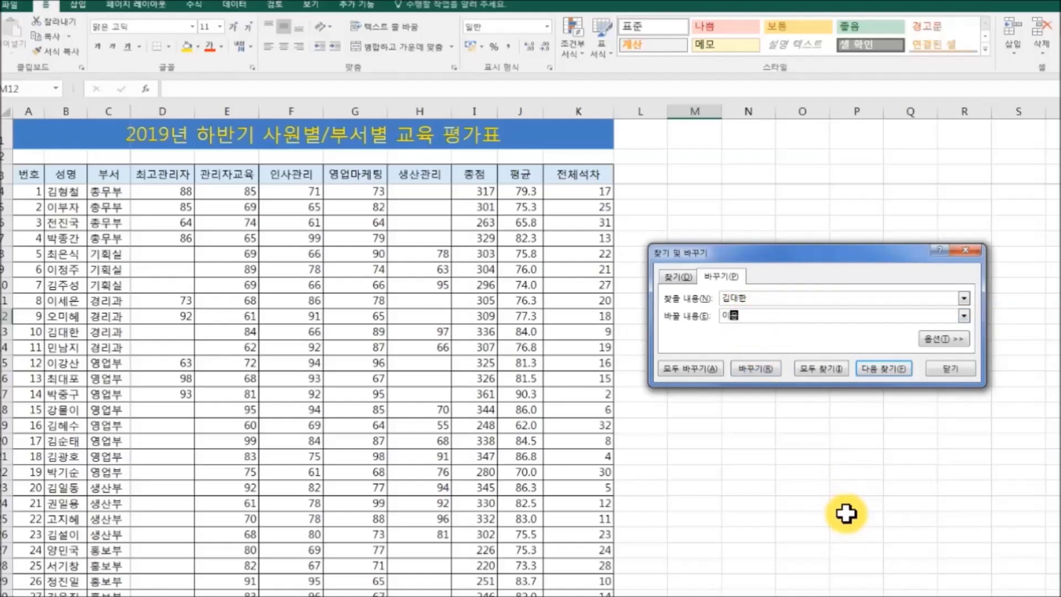
text(록)
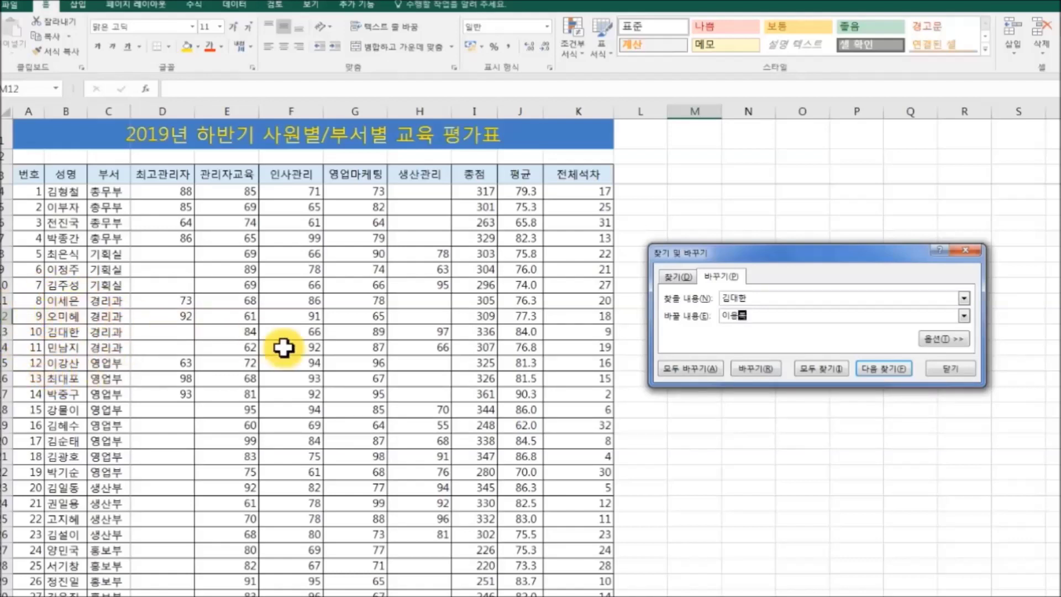
click(698, 367)
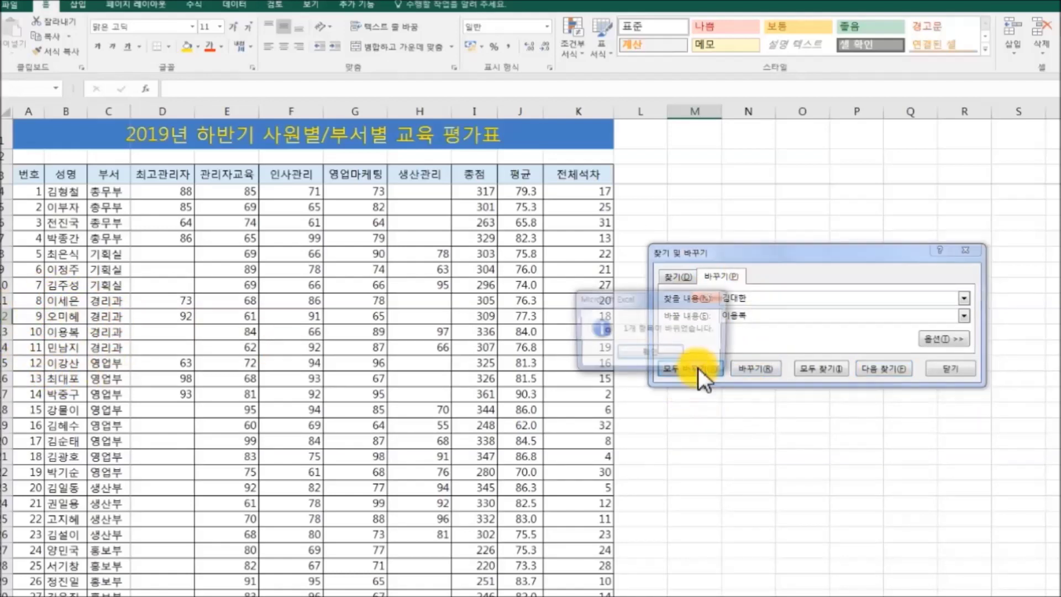
click(646, 353)
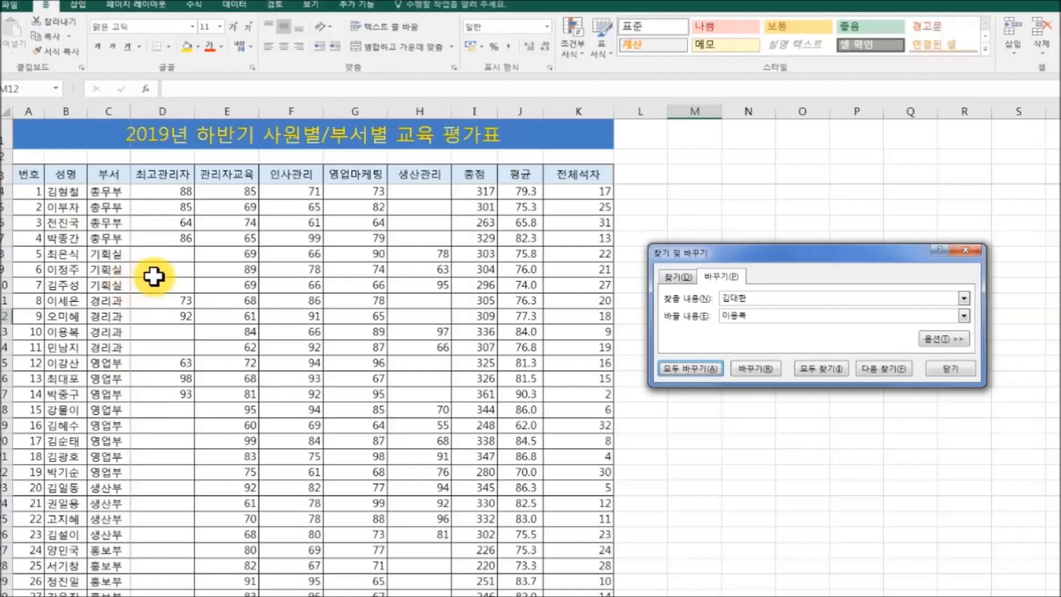
Step: Replace all four 총무부 entries in the 부서 column with 홍보1팀
click(755, 304)
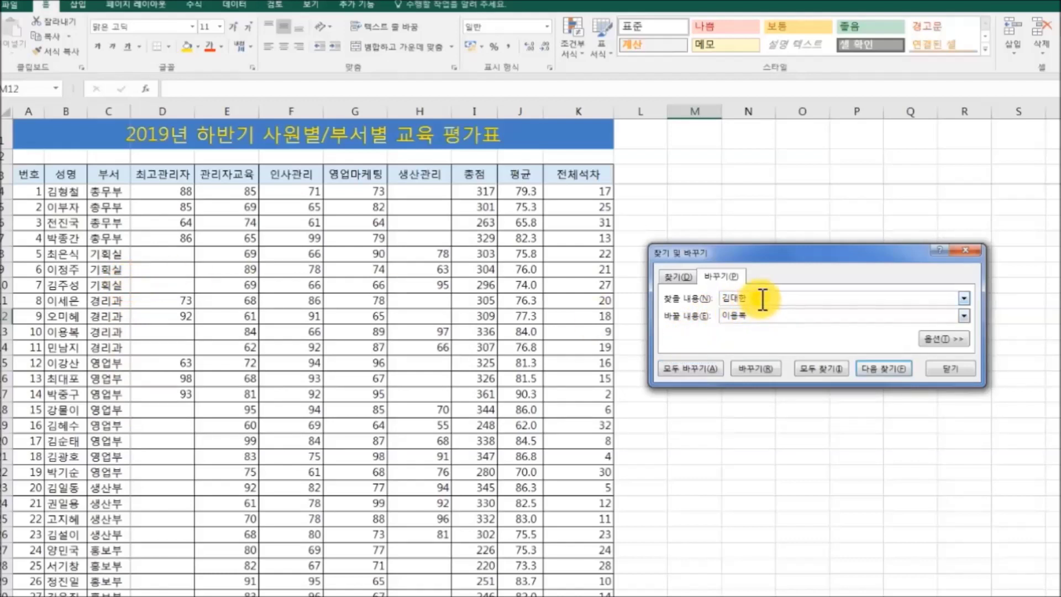
text(총무부)
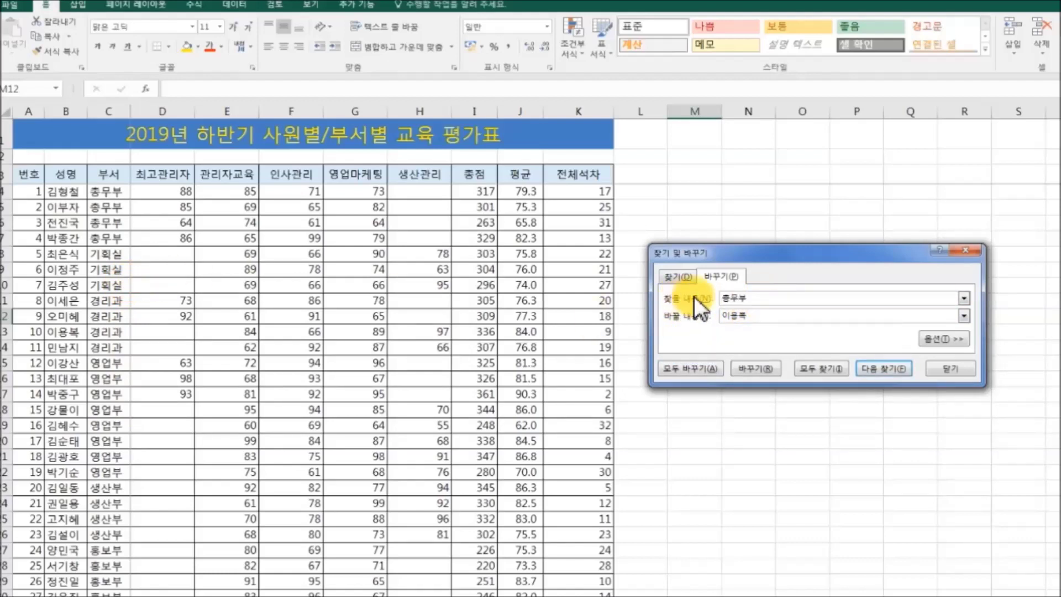
key(Tab)
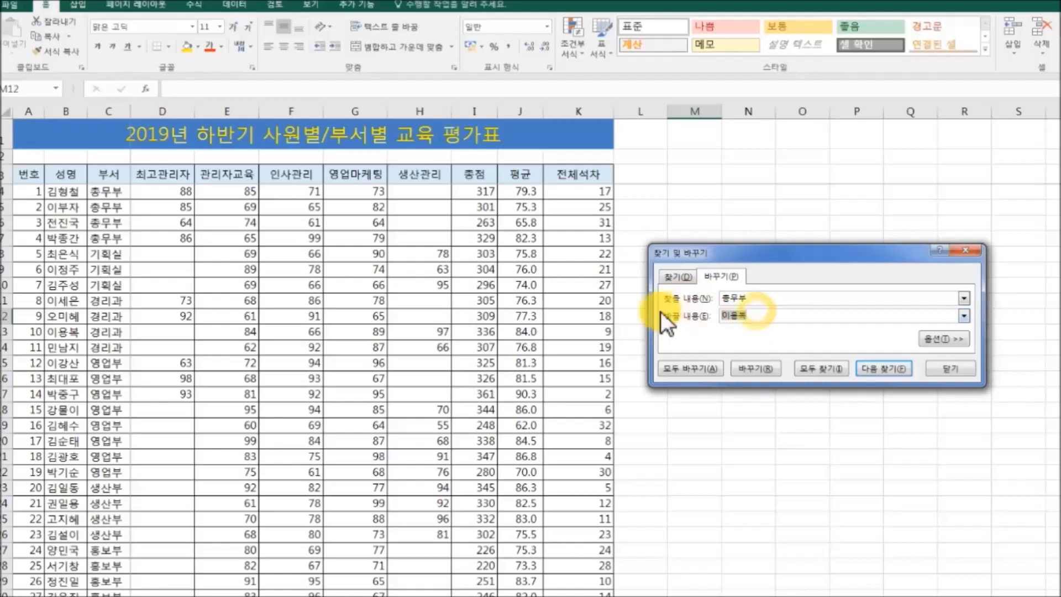
text(홍보)
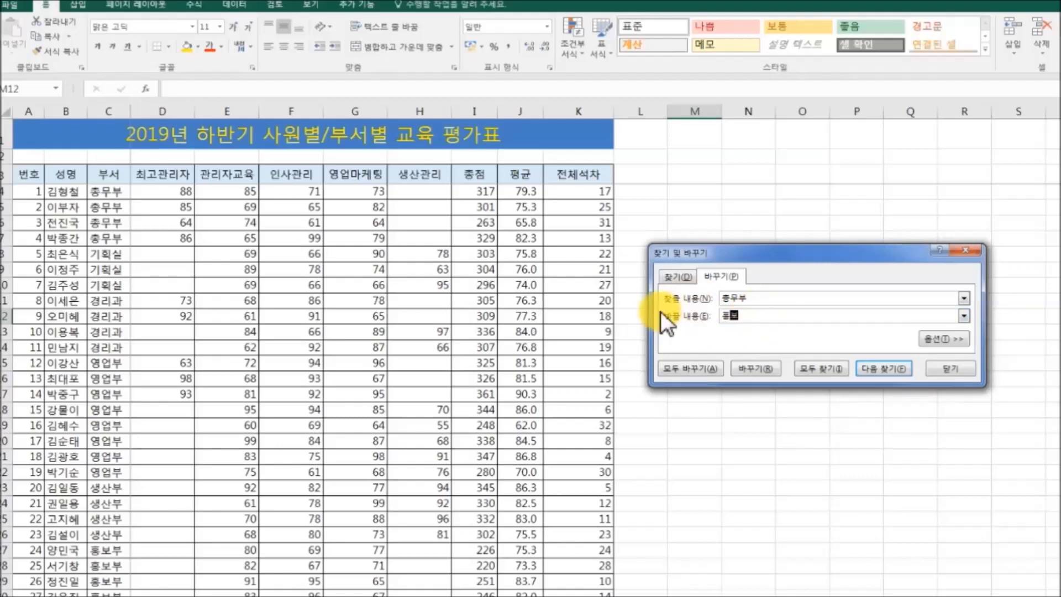
text(1팀)
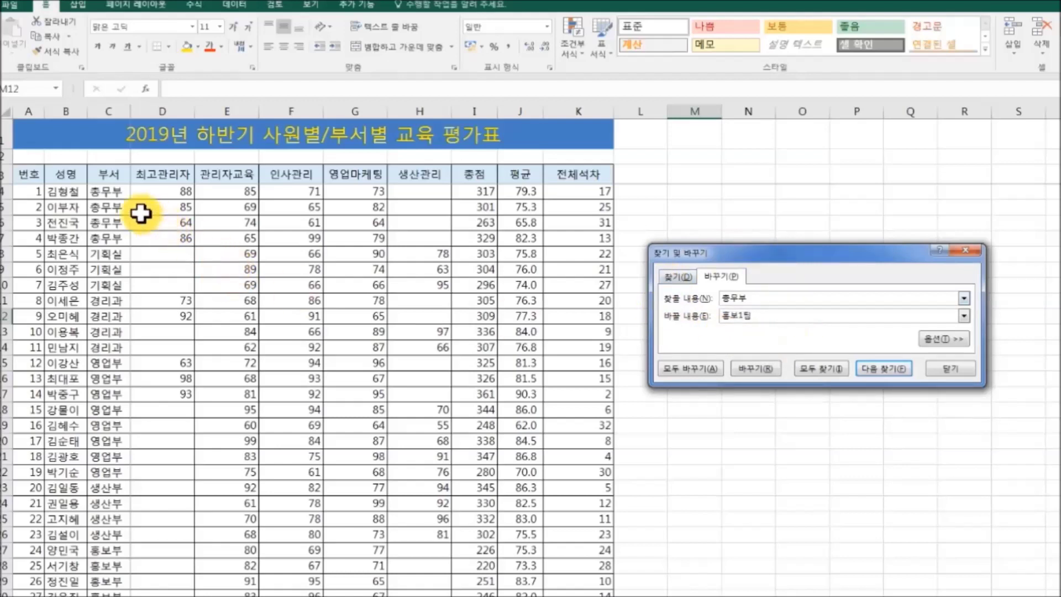
click(696, 375)
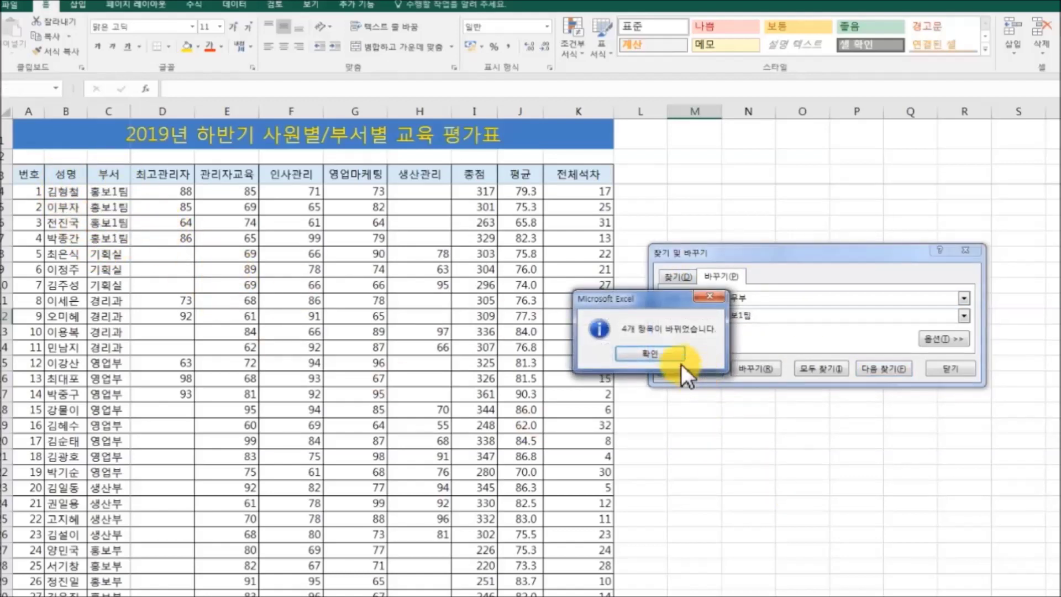
click(681, 358)
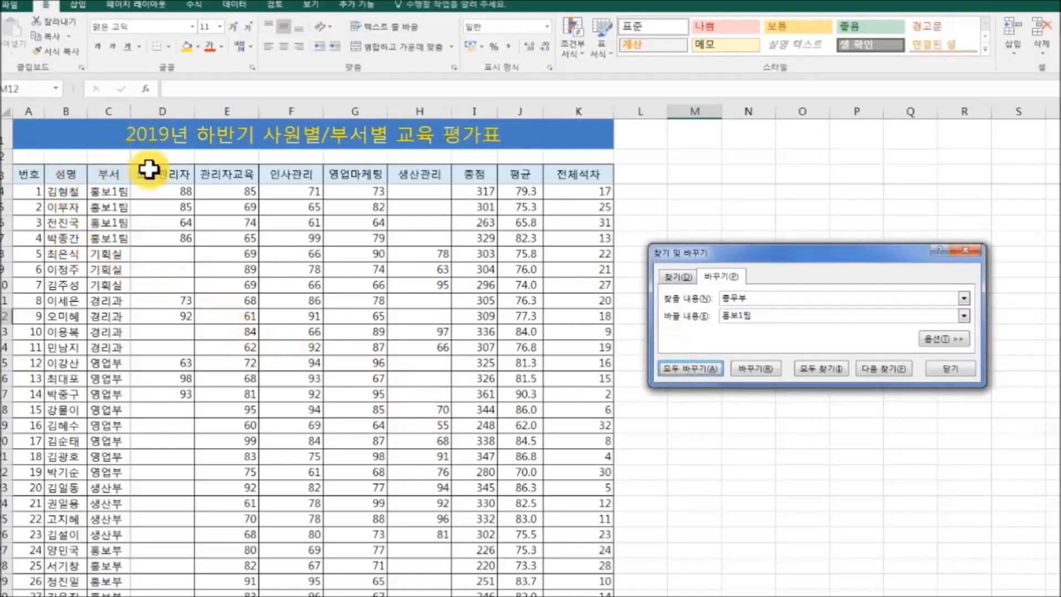